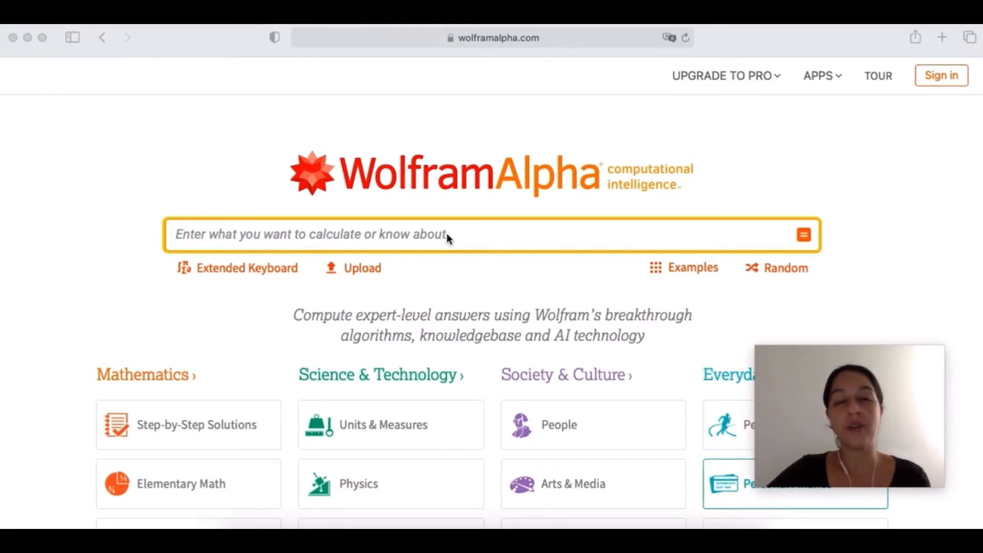
# Step: Look up "lim" and compute the suggested query "lim (sin x - x)/x^3 as x->0"
pyautogui.click(399, 234)
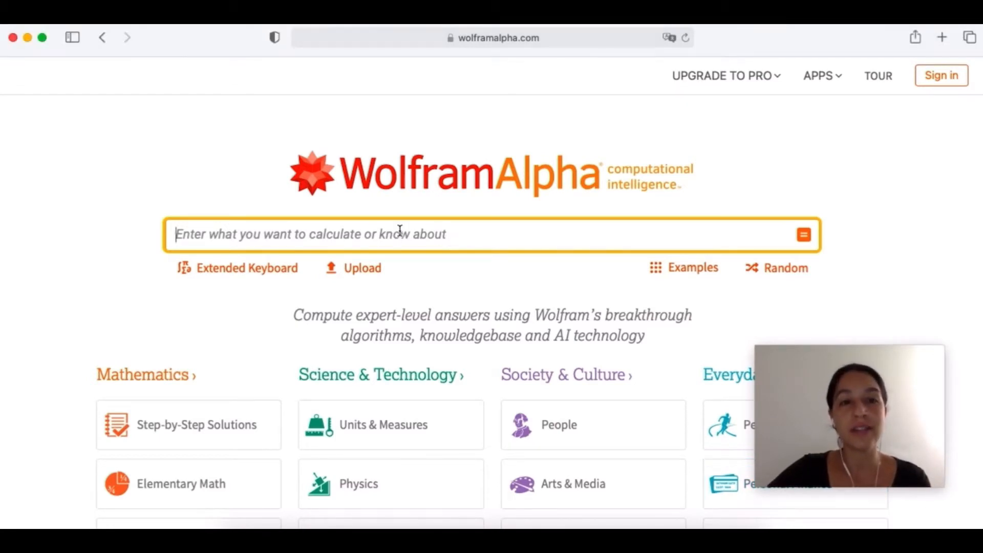
pyautogui.write('lim')
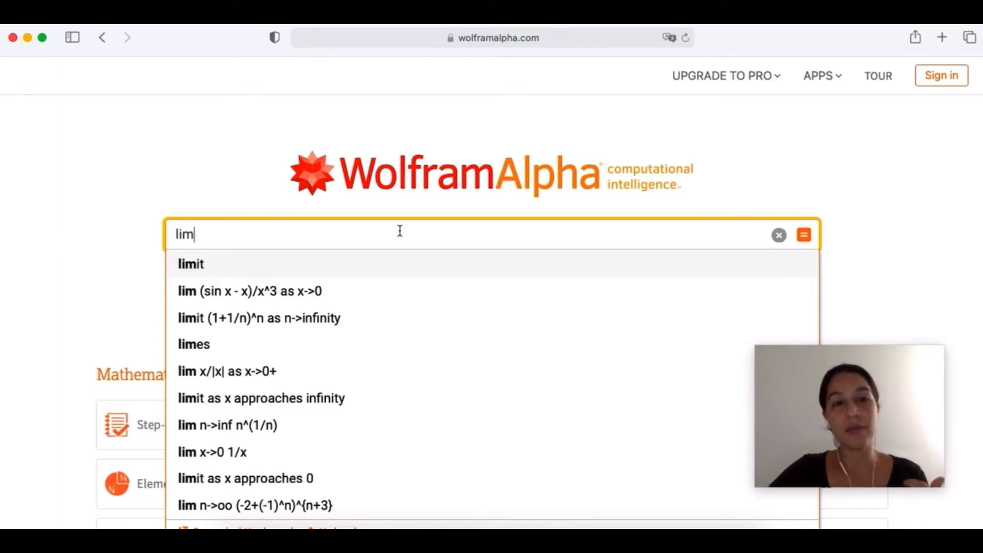
pyautogui.write('ite')
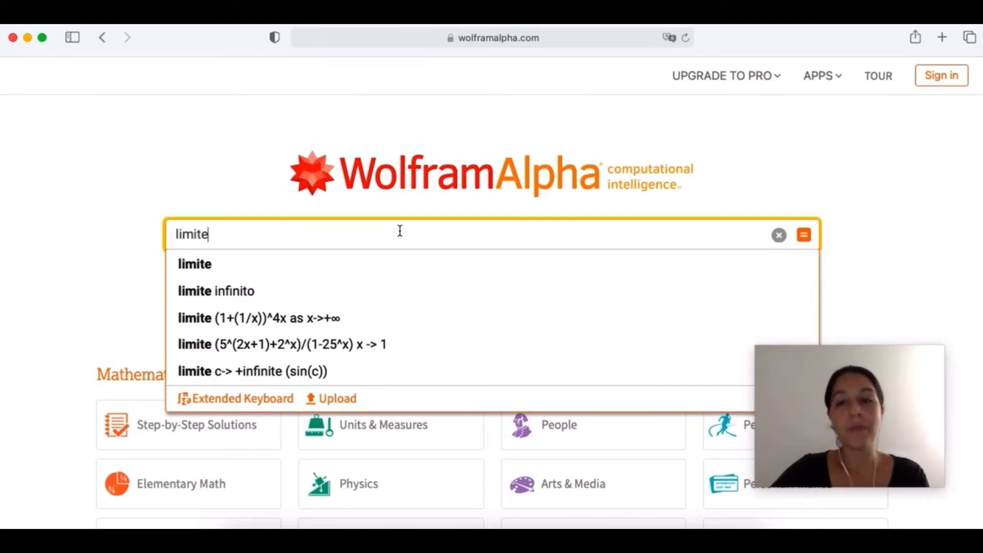
pyautogui.press('BackSpace')
pyautogui.press('BackSpace')
pyautogui.press('BackSpace')
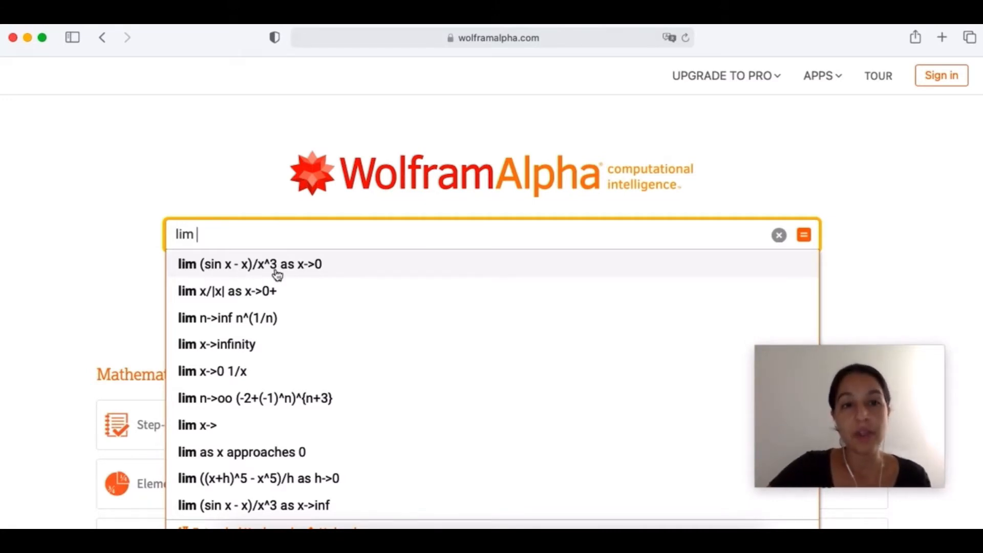
pyautogui.press('Escape')
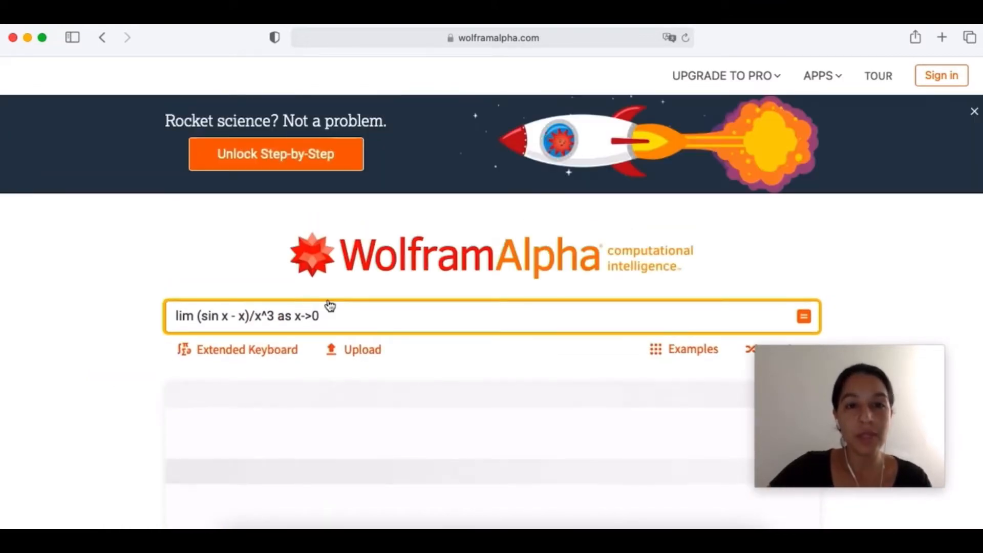
# Step: Remove the "as x->0" condition from the query, compute "lim (sin x - x)/x^3" and view the limits and plot
pyautogui.click(332, 314)
pyautogui.press('BackSpace')
pyautogui.press('BackSpace')
pyautogui.press('BackSpace')
pyautogui.press('BackSpace')
pyautogui.press('BackSpace')
pyautogui.press('BackSpace')
pyautogui.press('BackSpace')
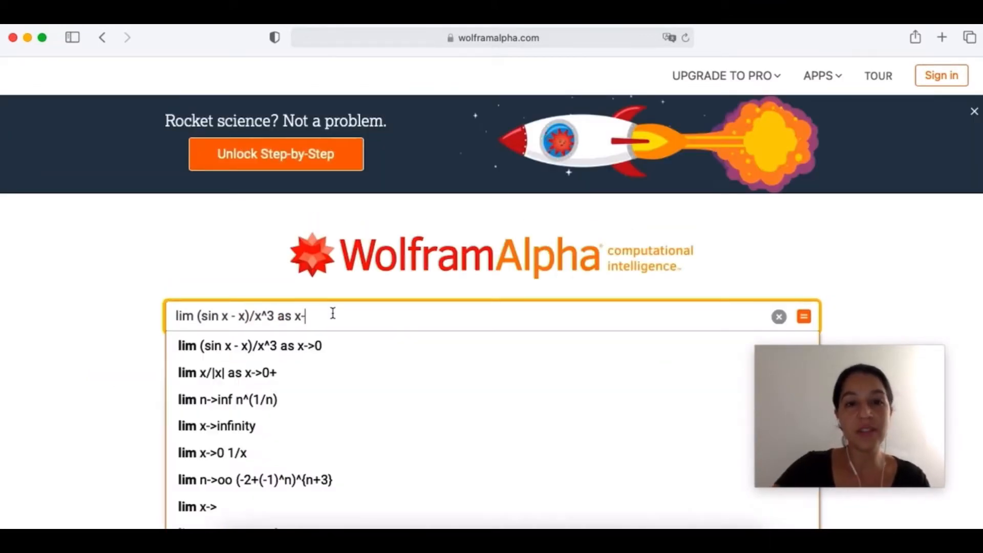
pyautogui.press('BackSpace')
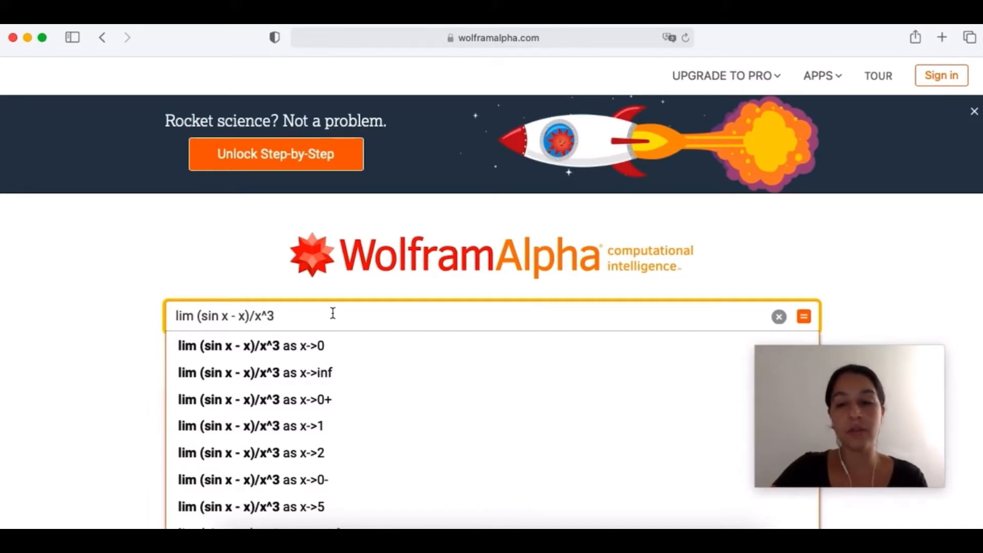
pyautogui.press('Return')
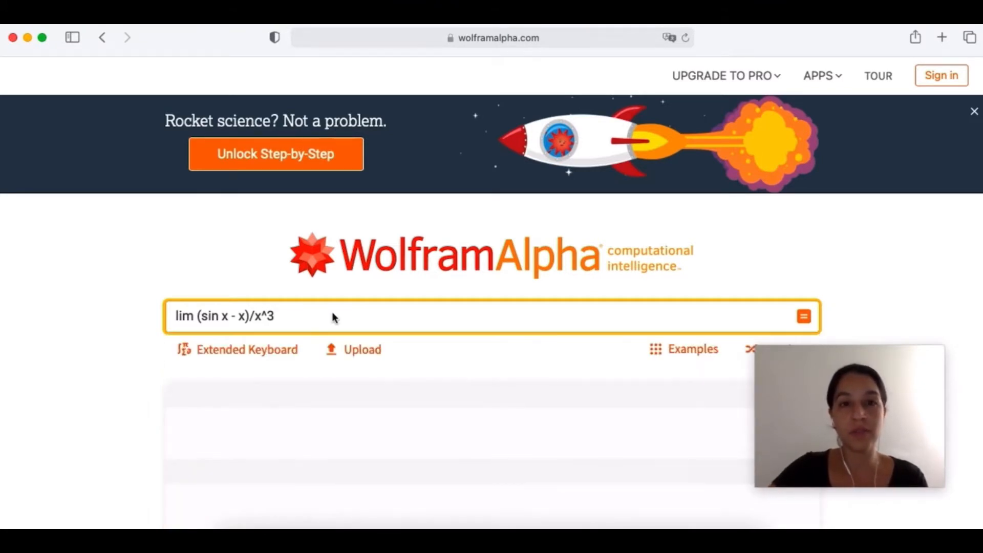
pyautogui.scroll(-5, 333, 316)
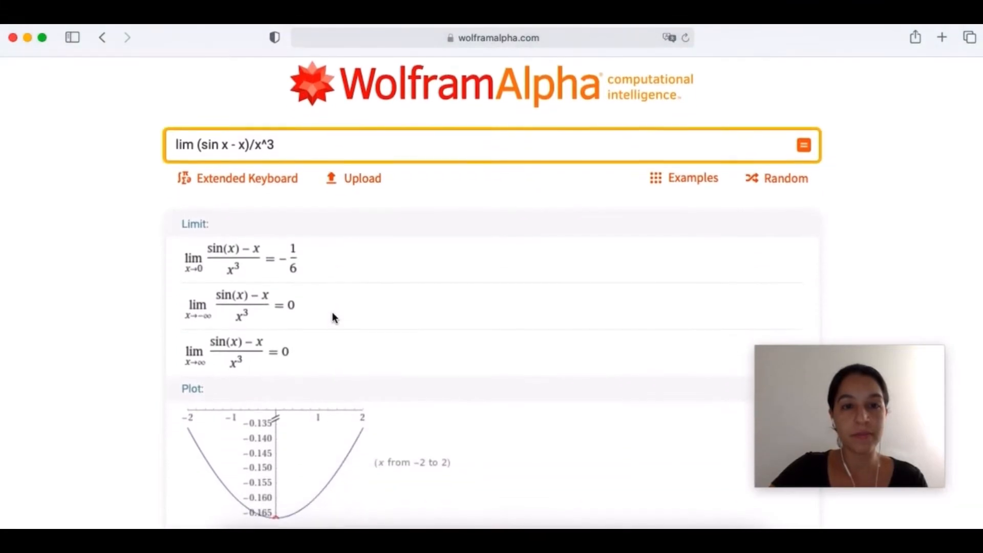
pyautogui.scroll(-2, 333, 316)
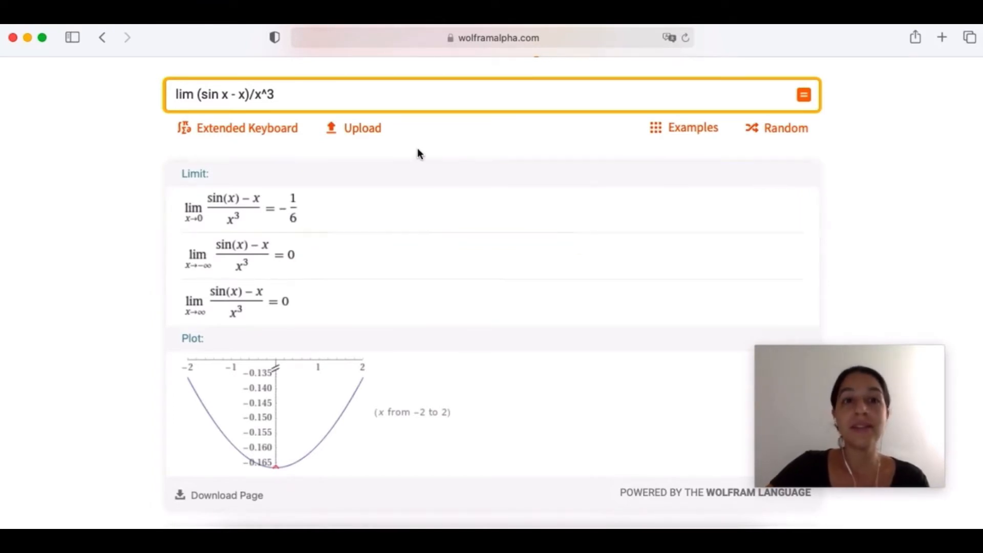
# Step: Append the condition ", as → 0" to the limit query, inserting the arrow as a special symbol
pyautogui.click(335, 95)
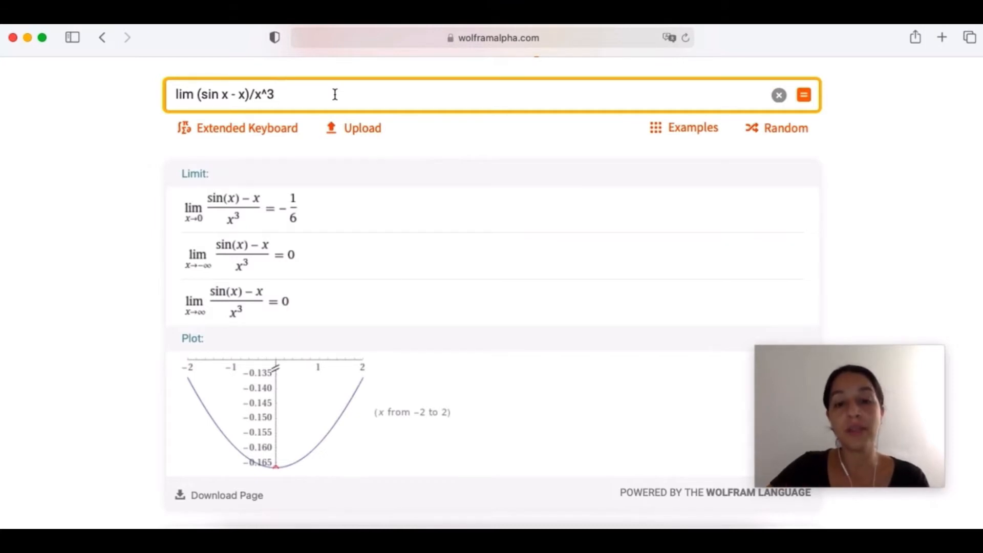
pyautogui.write(', as')
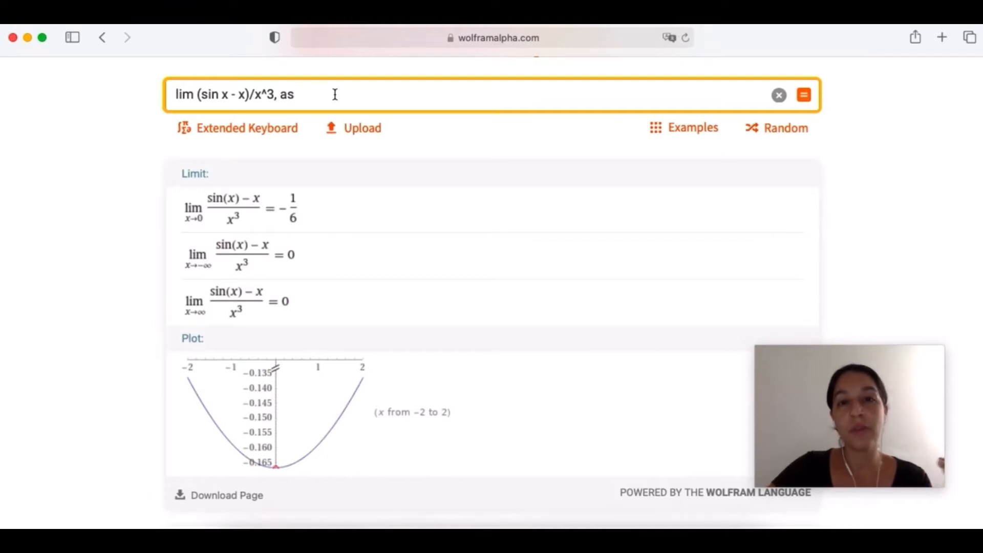
pyautogui.click(274, 132)
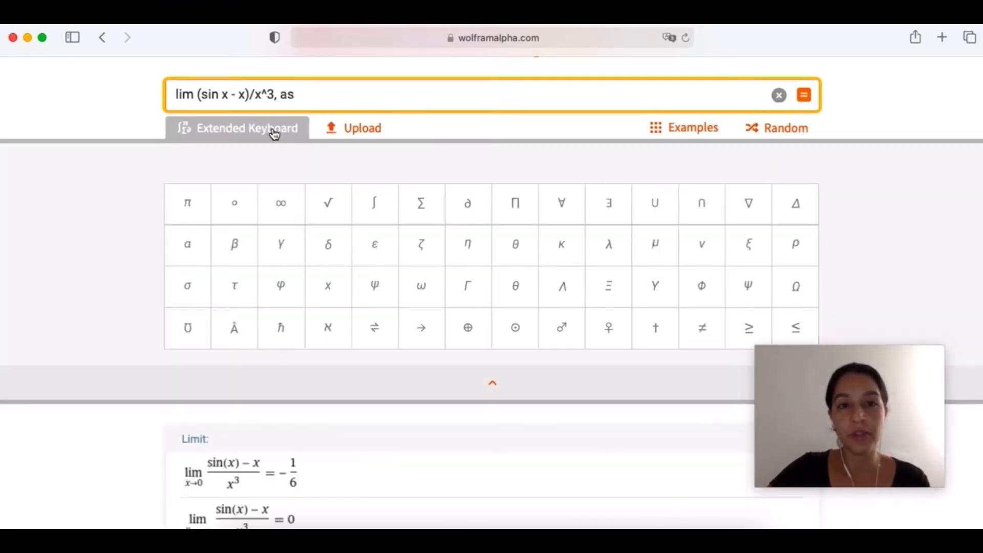
pyautogui.click(428, 329)
pyautogui.write('0')
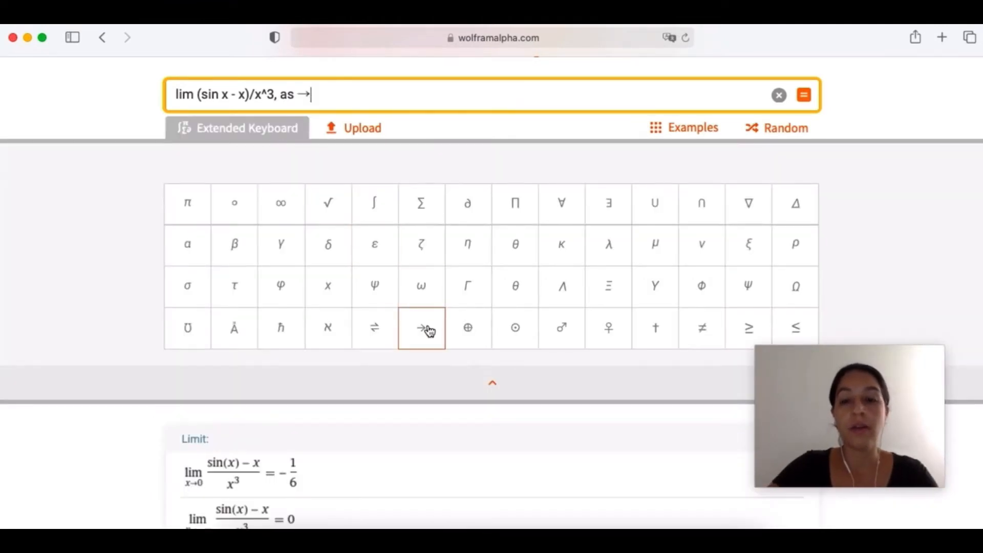
pyautogui.click(492, 383)
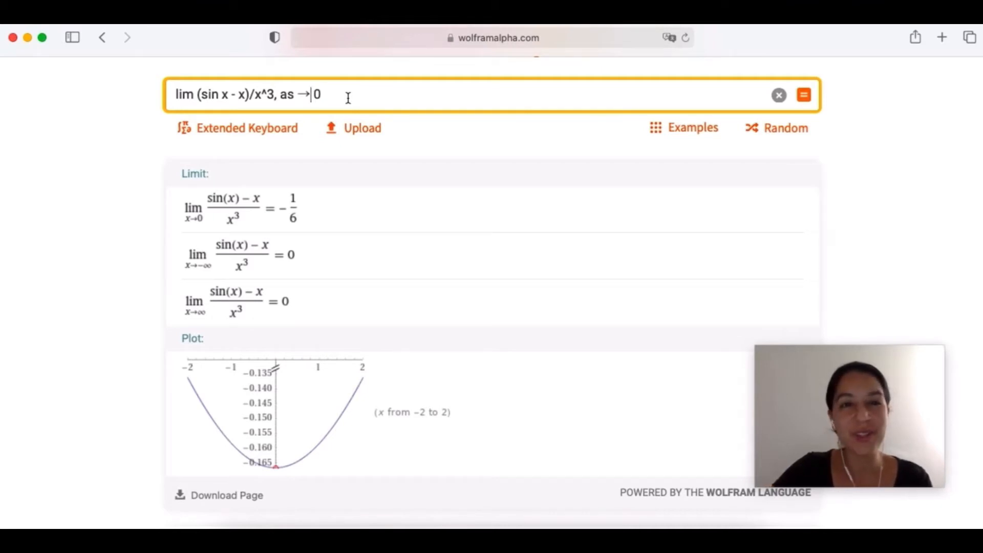
# Step: Replace the arrow symbol with "->" and compute "lim (sin x - x)/x^3, as -> 0"
pyautogui.press('BackSpace')
pyautogui.press('BackSpace')
pyautogui.write('-')
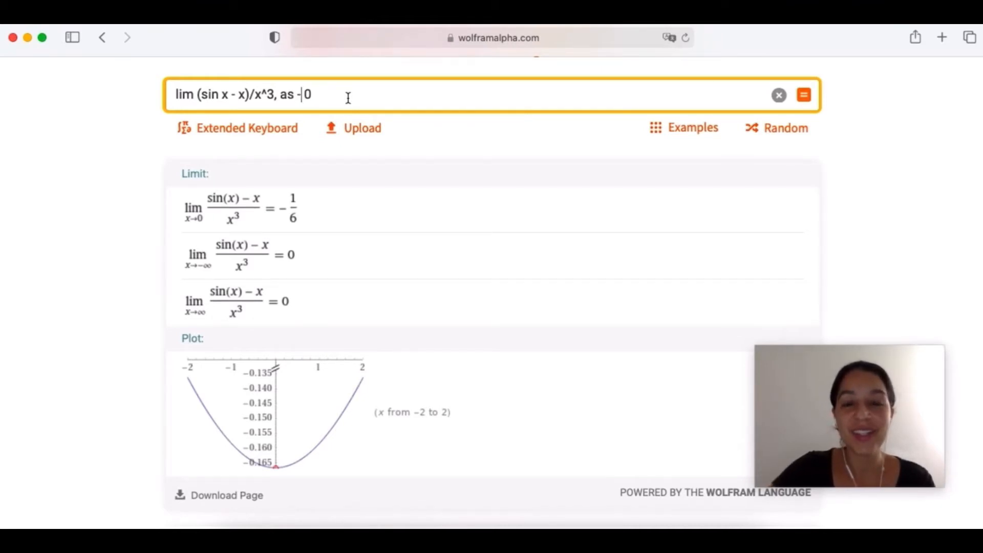
pyautogui.write('>')
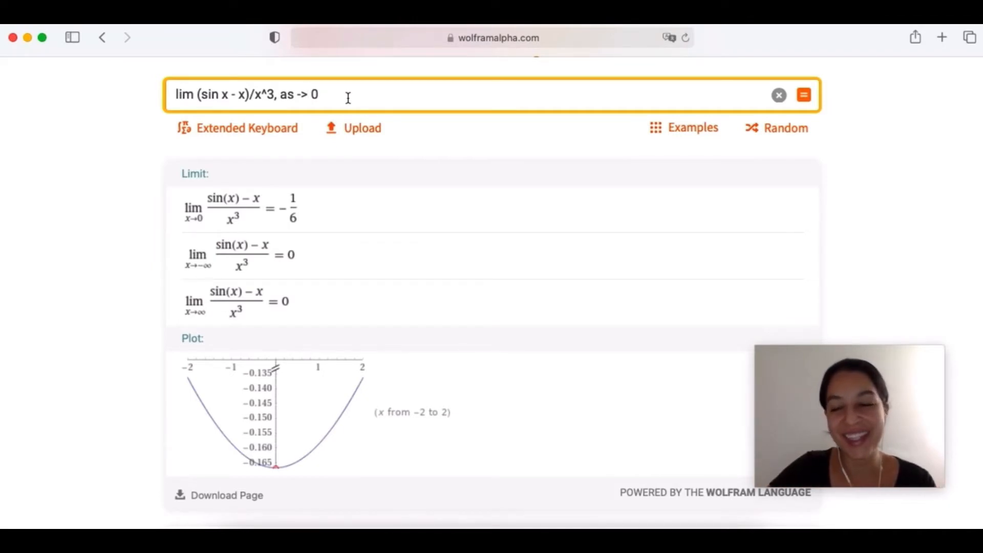
pyautogui.press('Return')
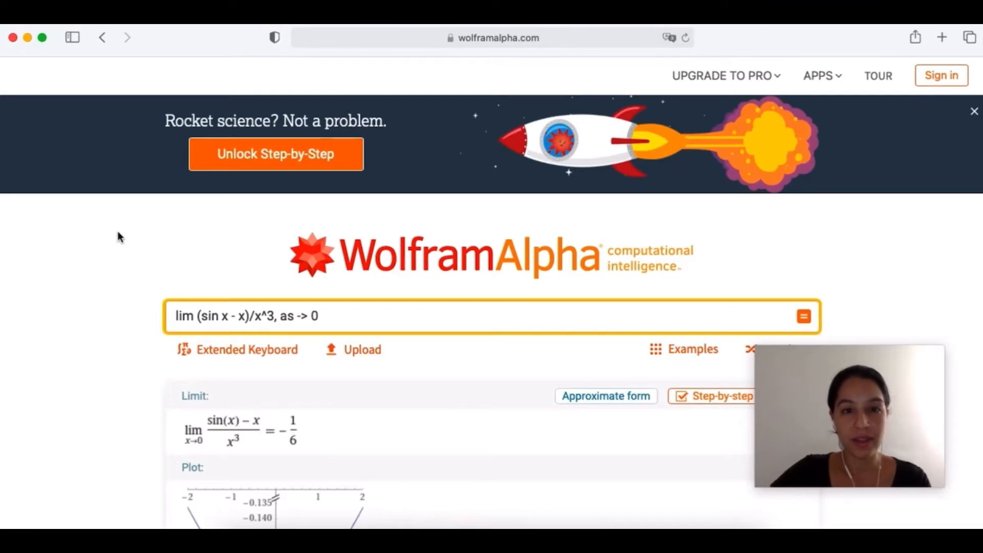
# Step: Examine the limit result, plot, series expansion and step-by-step solution option on the results page
pyautogui.scroll(-6, 120, 236)
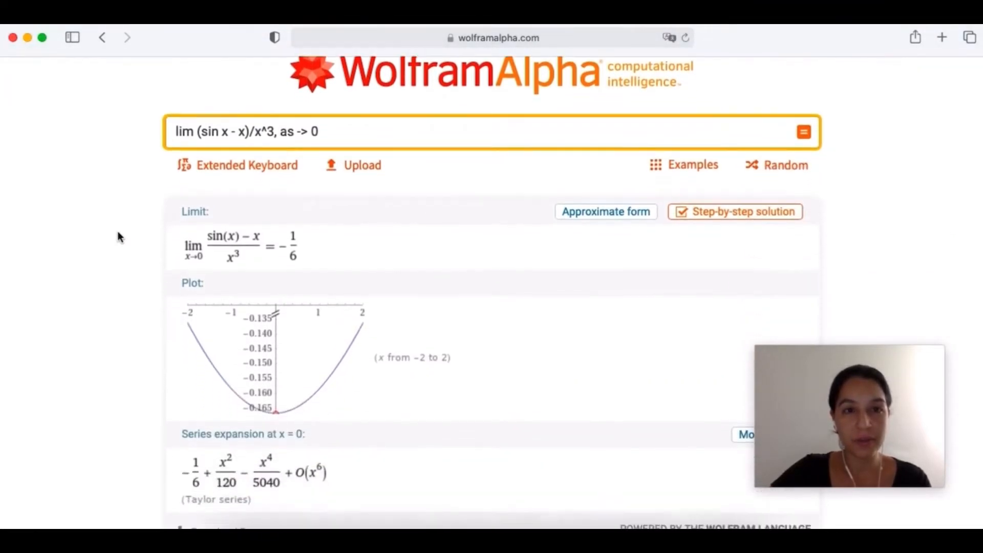
pyautogui.scroll(-1, 118, 234)
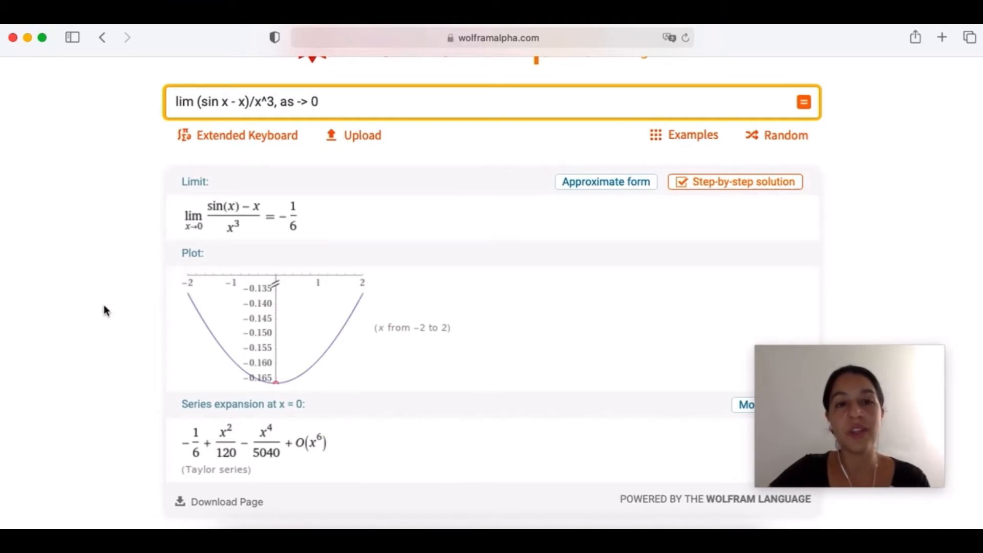
pyautogui.scroll(-2, 104, 306)
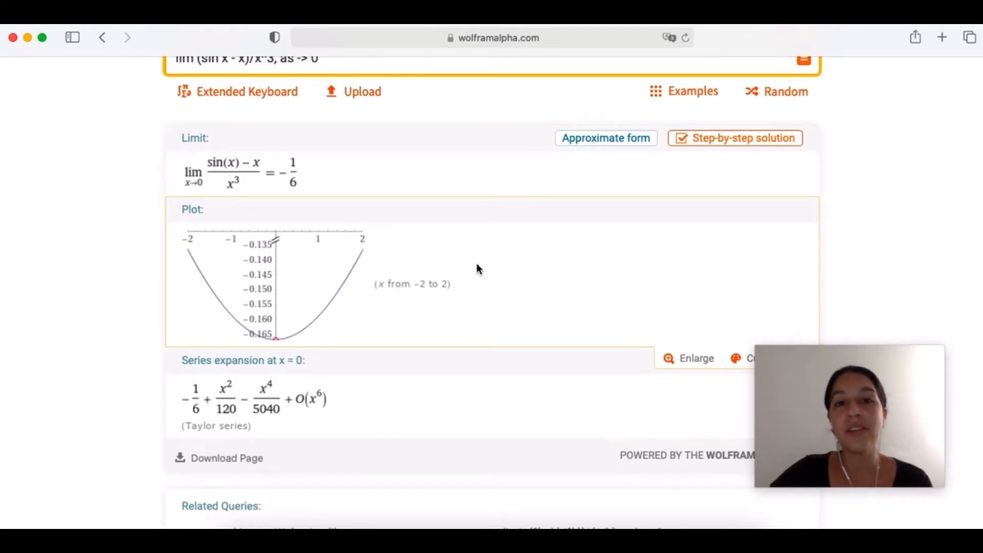
pyautogui.scroll(5, 476, 263)
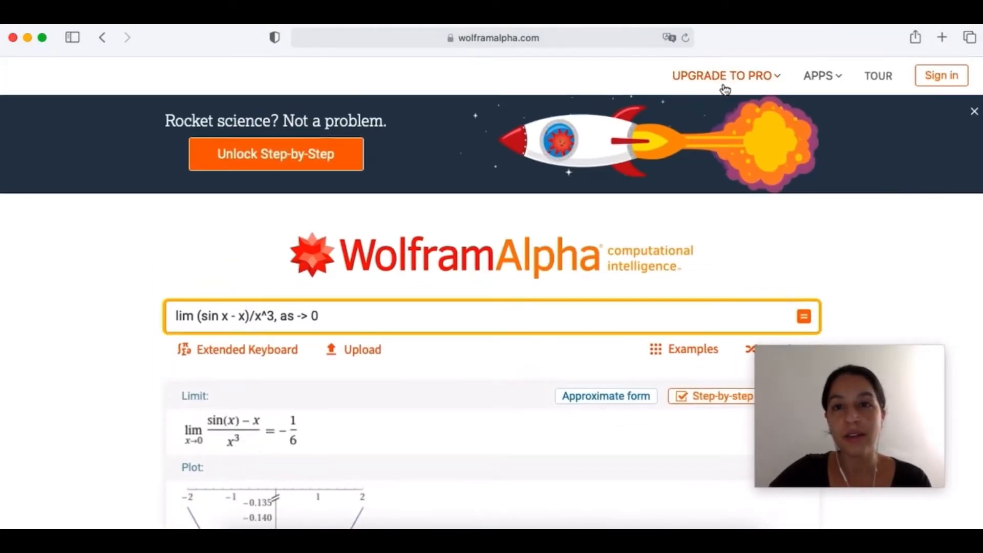
pyautogui.scroll(-2, 730, 159)
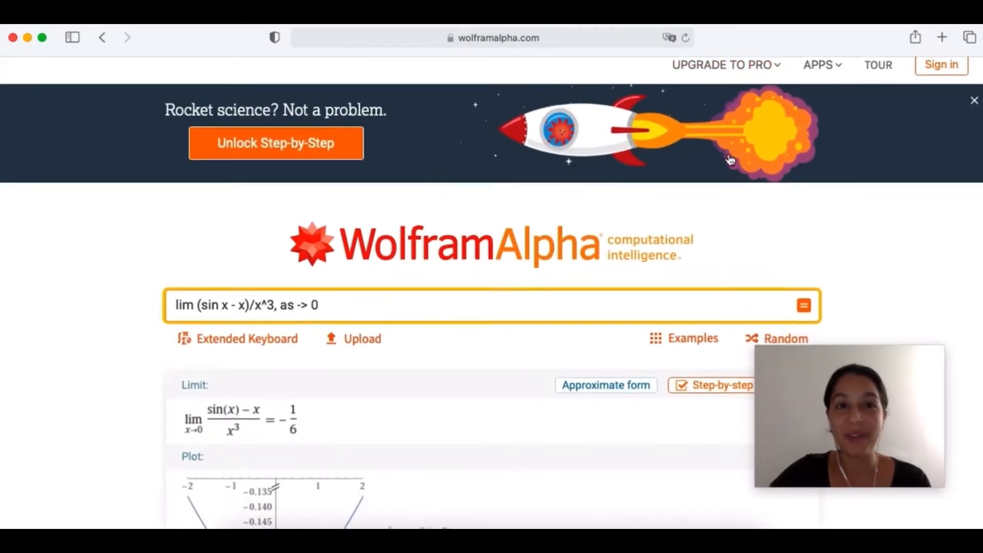
pyautogui.scroll(-4, 731, 159)
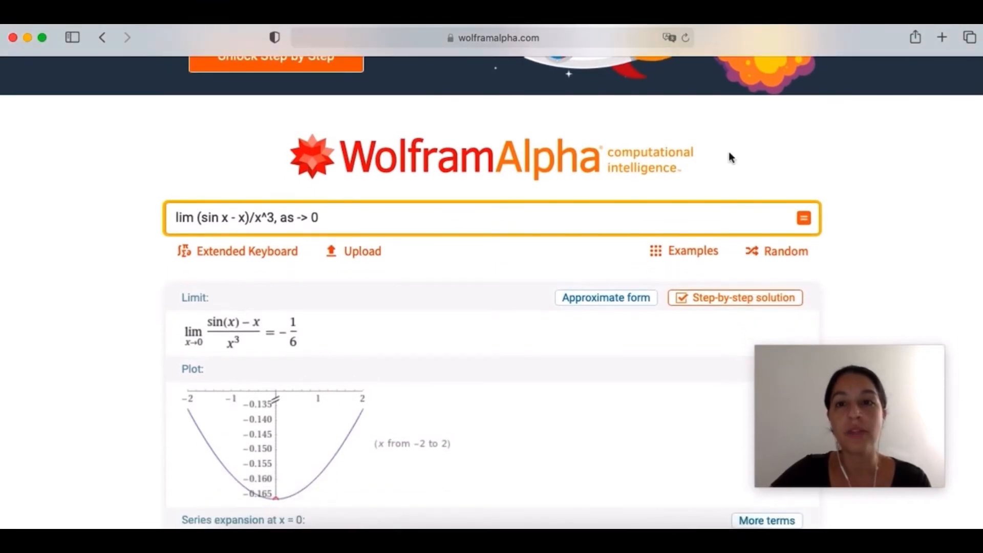
pyautogui.scroll(-9, 729, 146)
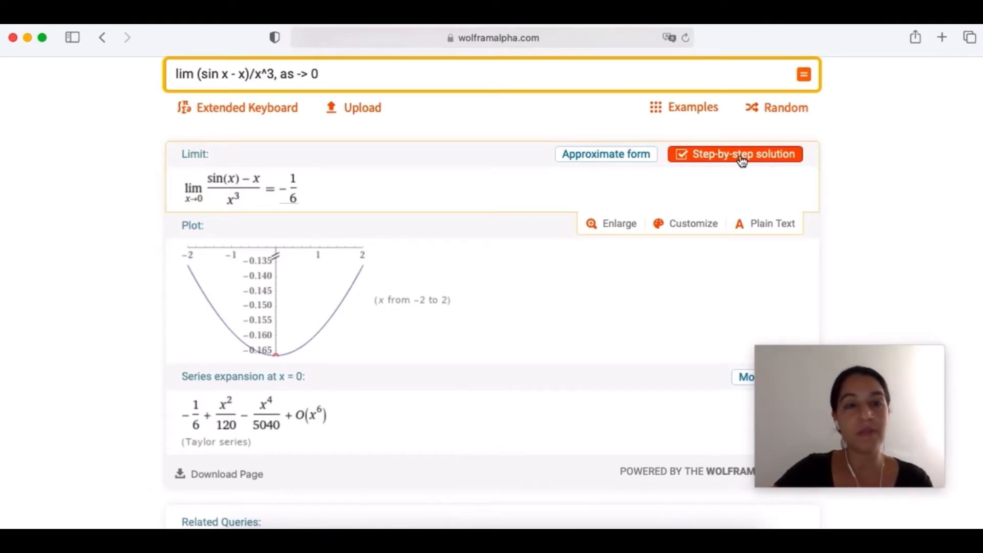
# Step: Replace the numerator "sin x - x" in the limit query with "x^2-y^2"
pyautogui.click(245, 74)
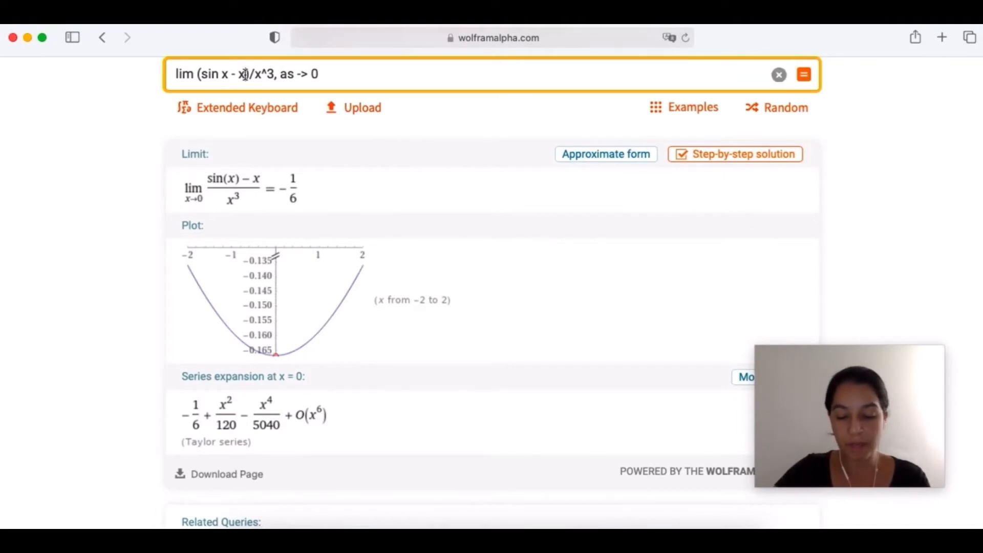
pyautogui.press('BackSpace')
pyautogui.press('BackSpace')
pyautogui.press('BackSpace')
pyautogui.press('BackSpace')
pyautogui.press('BackSpace')
pyautogui.press('BackSpace')
pyautogui.press('BackSpace')
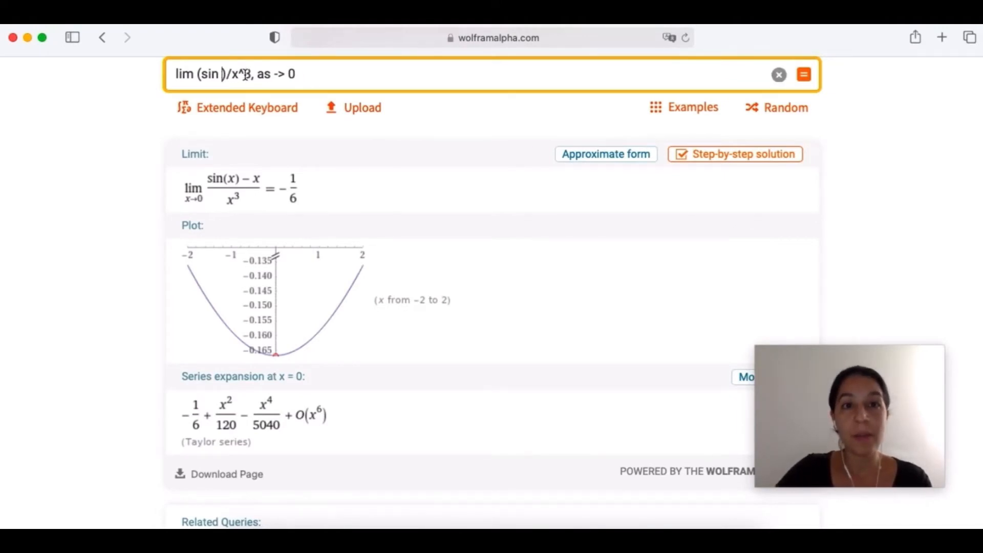
pyautogui.press('BackSpace')
pyautogui.press('BackSpace')
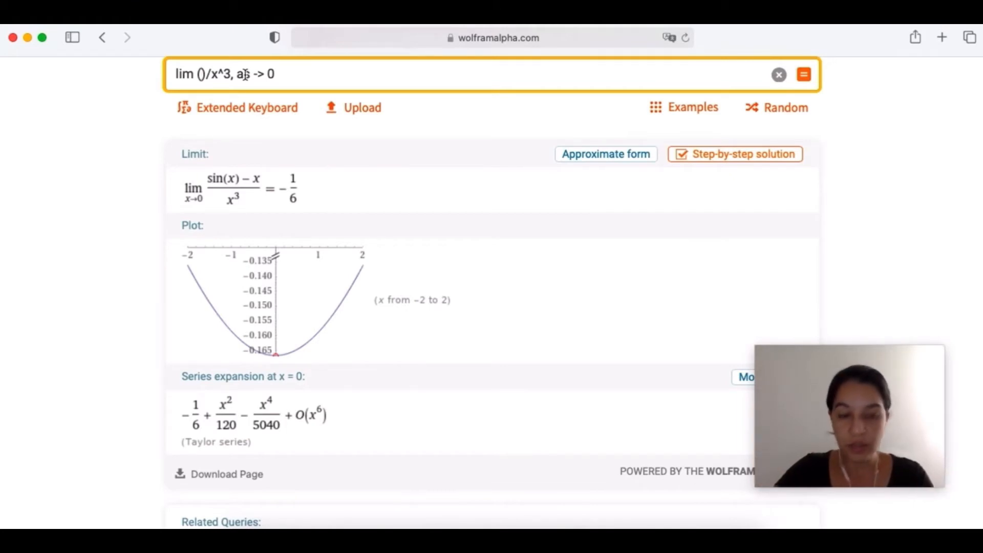
pyautogui.write('x^2')
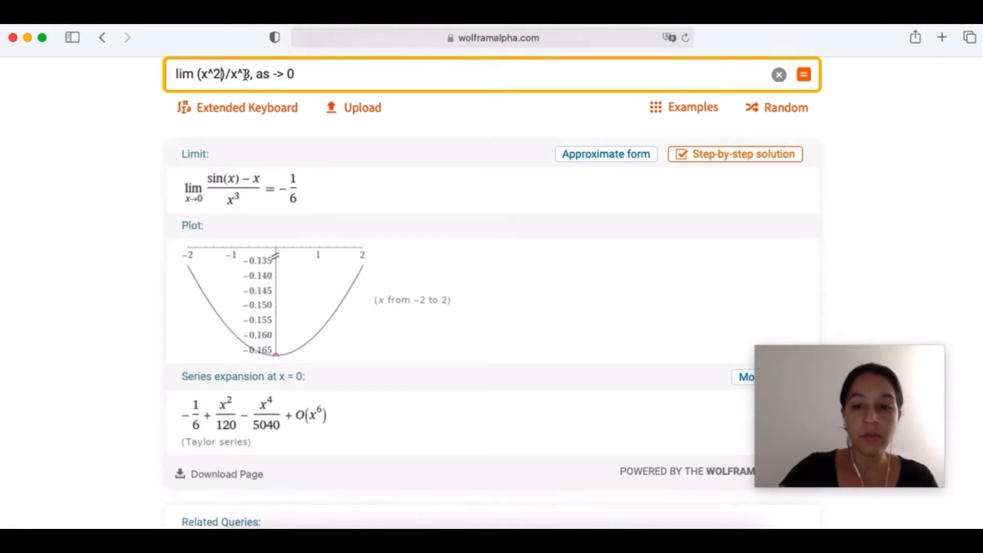
pyautogui.write('-y^2')
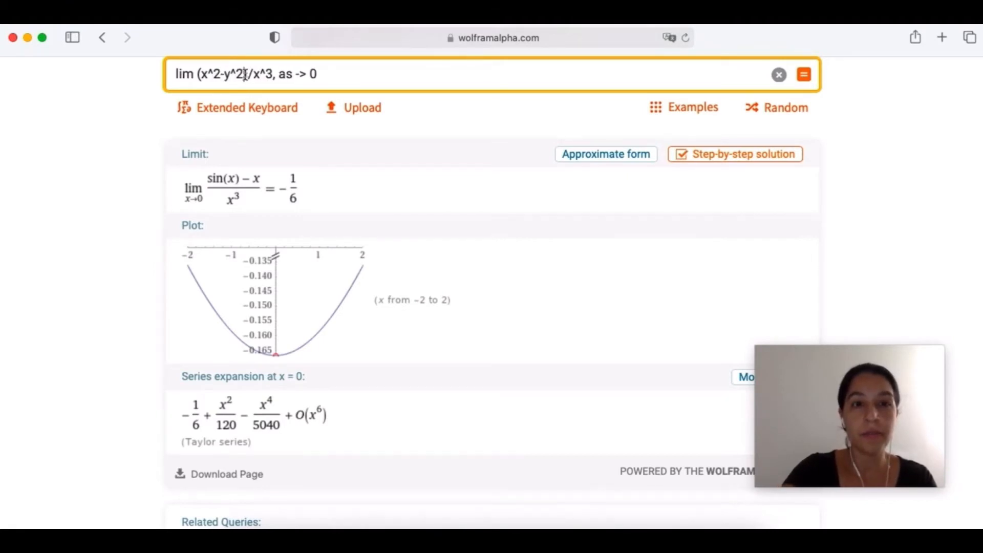
# Step: Replace the denominator "x^3" in the limit query with "(x^2+y^2)"
pyautogui.press('Right')
pyautogui.press('Right')
pyautogui.press('Right')
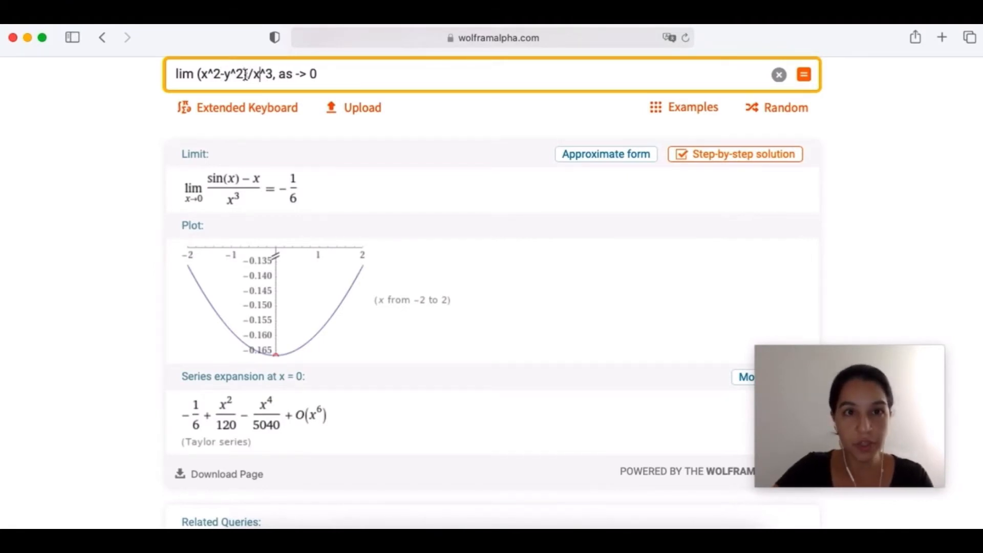
pyautogui.press('Left')
pyautogui.write('(x')
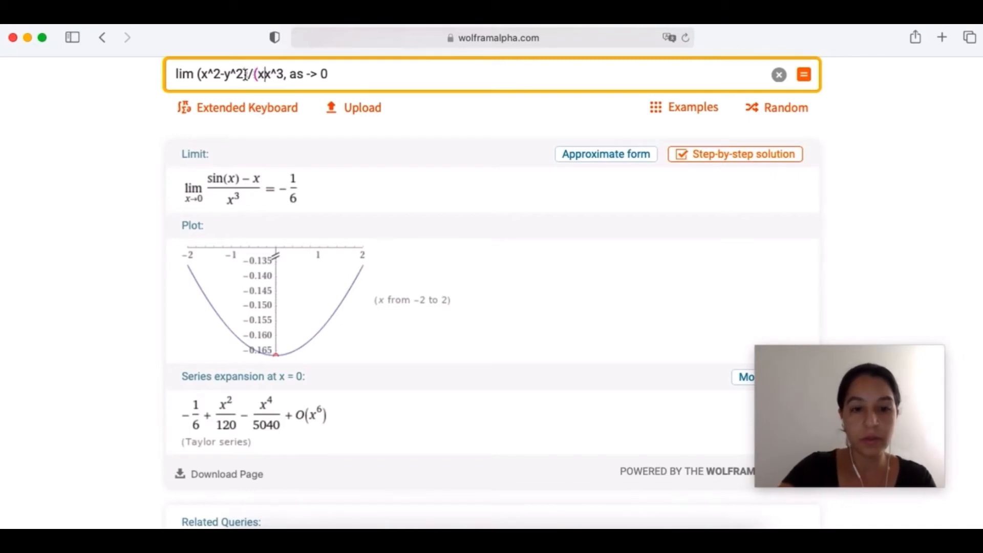
pyautogui.write('^2+')
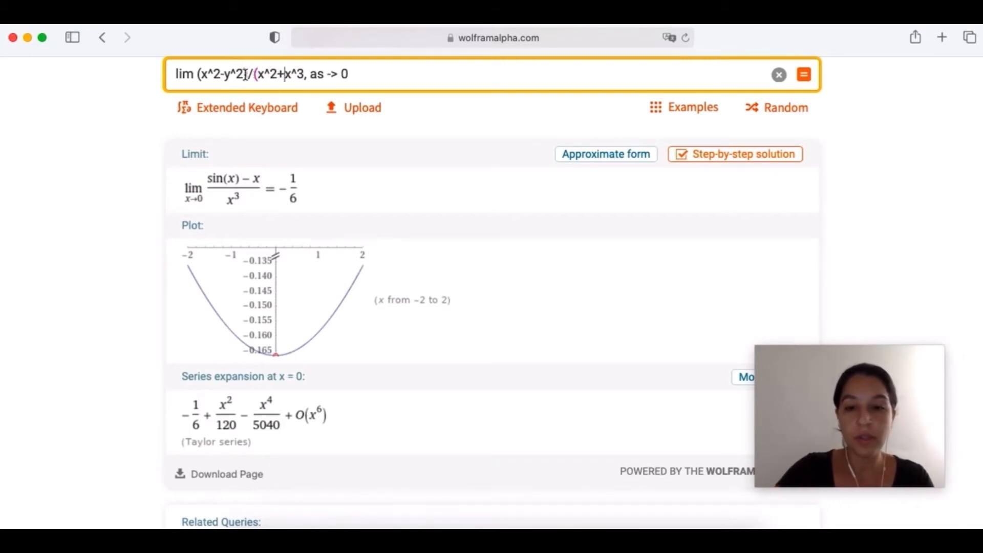
pyautogui.write('y^2')
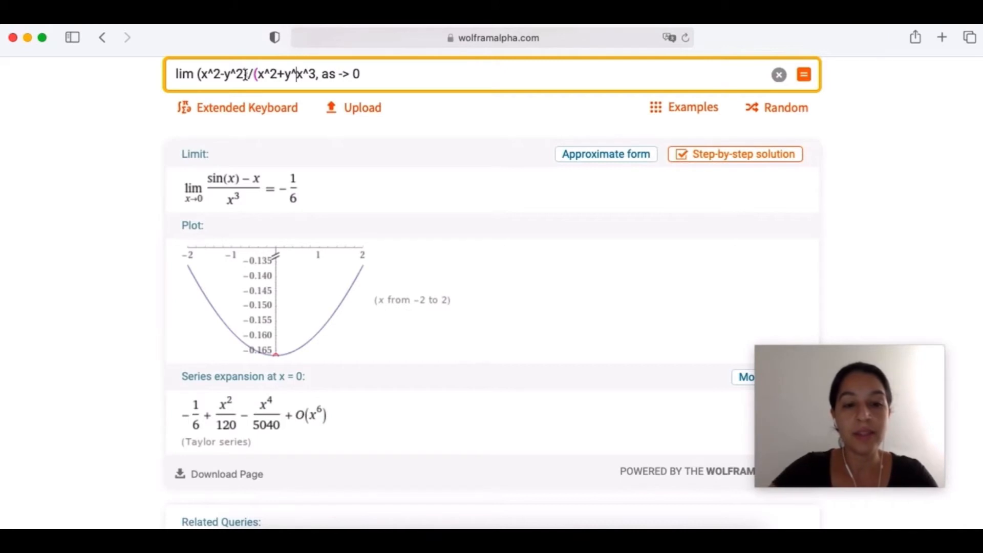
pyautogui.write(')')
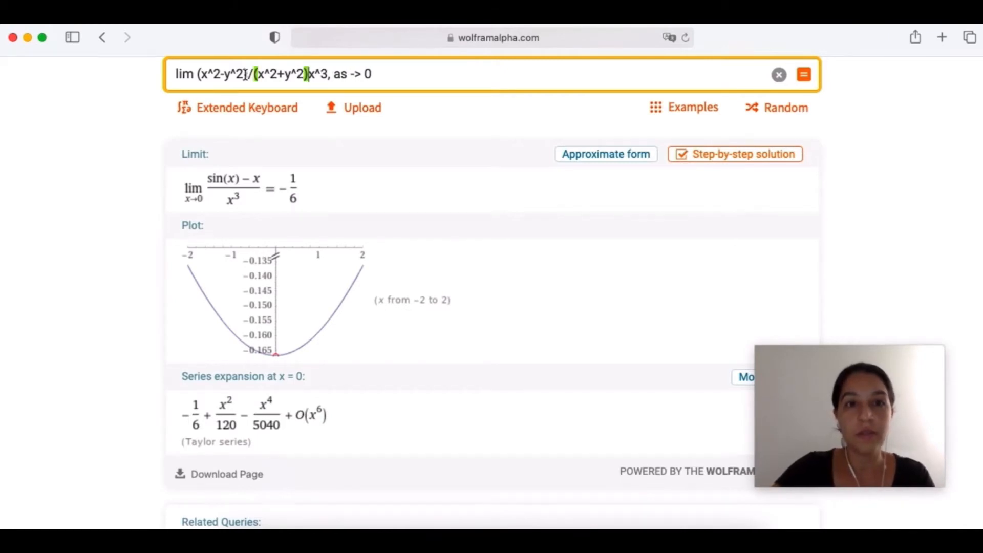
pyautogui.press('Right')
pyautogui.press('Right')
pyautogui.press('Right')
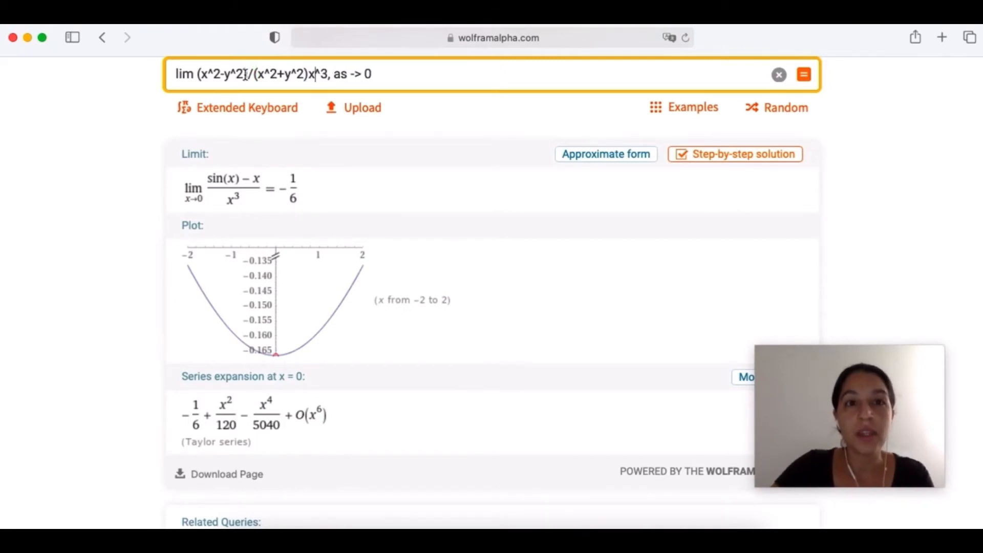
pyautogui.press('BackSpace')
pyautogui.press('BackSpace')
pyautogui.press('BackSpace')
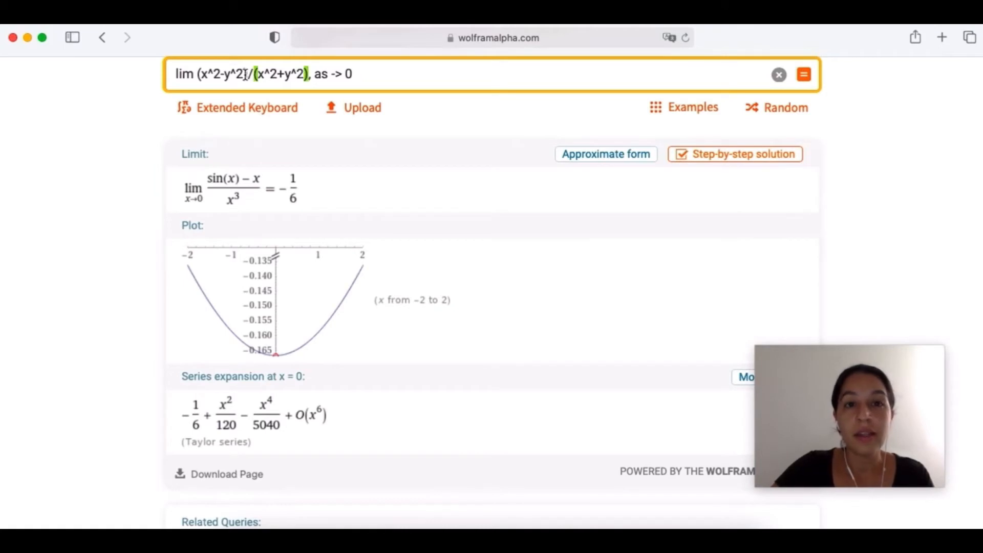
# Step: Insert the variable "x" before the arrow in the query's limit condition
pyautogui.press('Right')
pyautogui.press('Right')
pyautogui.press('Right')
pyautogui.press('Right')
pyautogui.press('Right')
pyautogui.write('x')
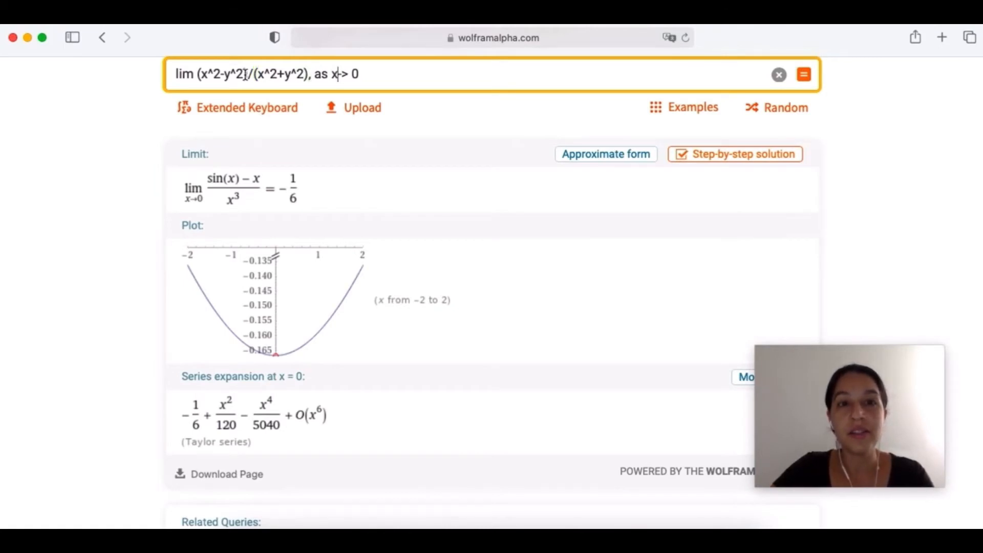
# Step: Append "and y->0" to the query's limit condition and compute the two-variable limit
pyautogui.press('Right')
pyautogui.press('Right')
pyautogui.press('Right')
pyautogui.press('Right')
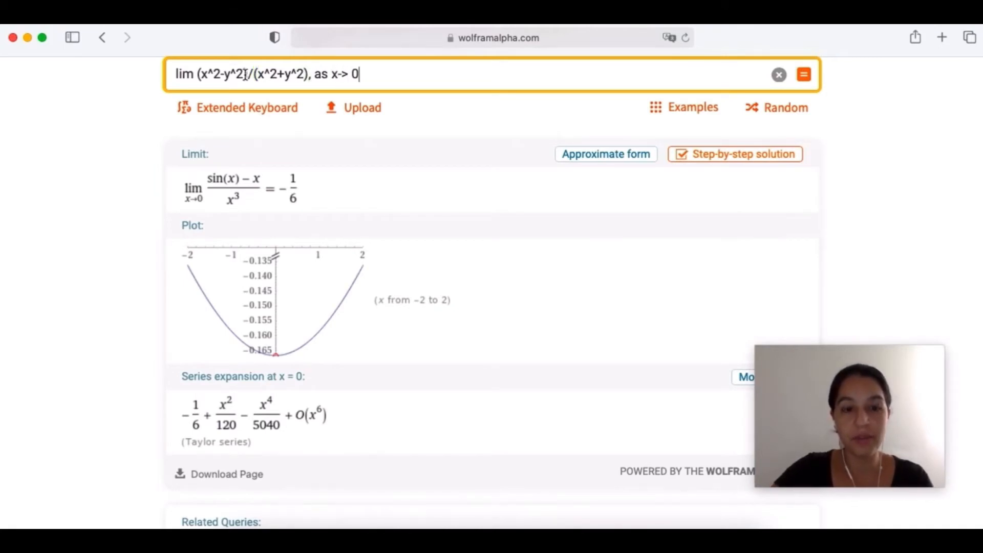
pyautogui.write('and ')
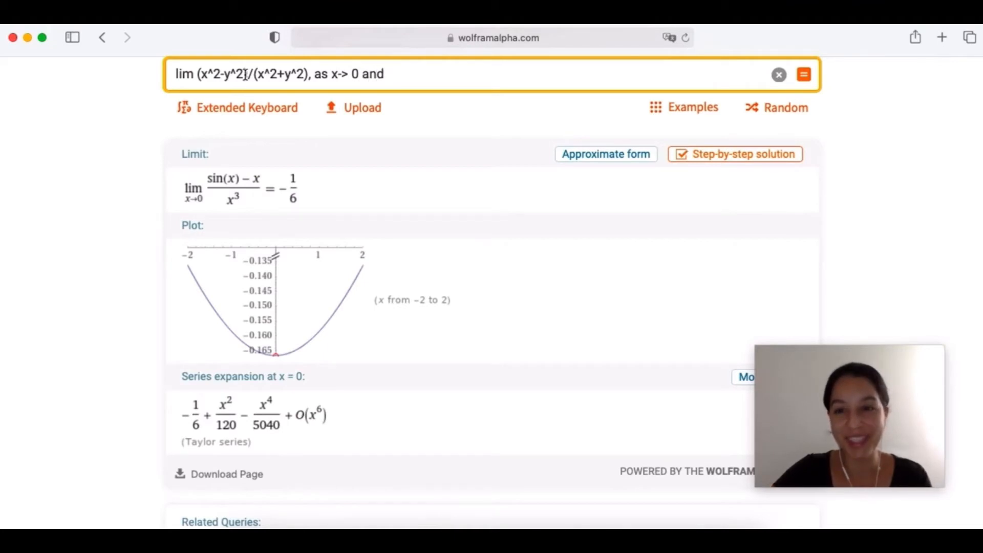
pyautogui.write('y')
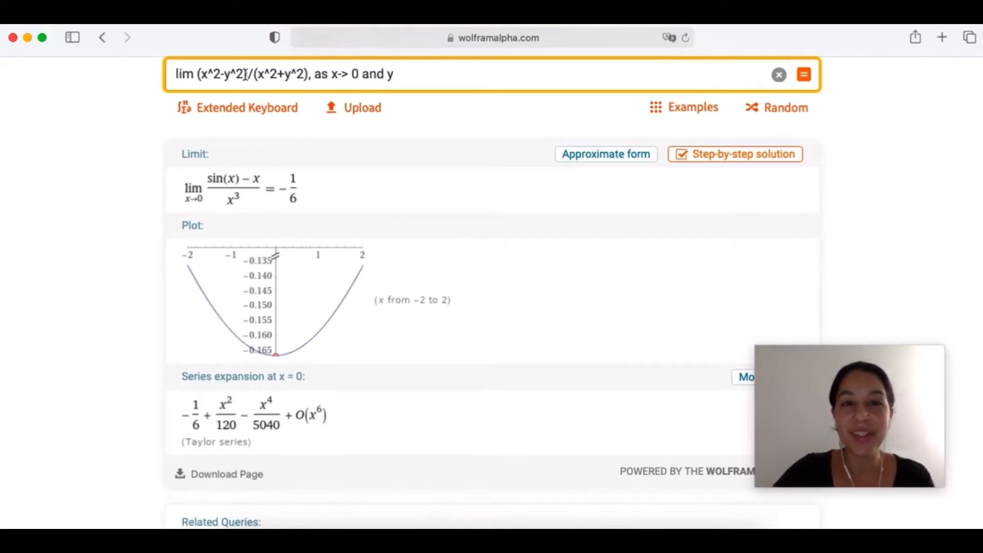
pyautogui.write('->')
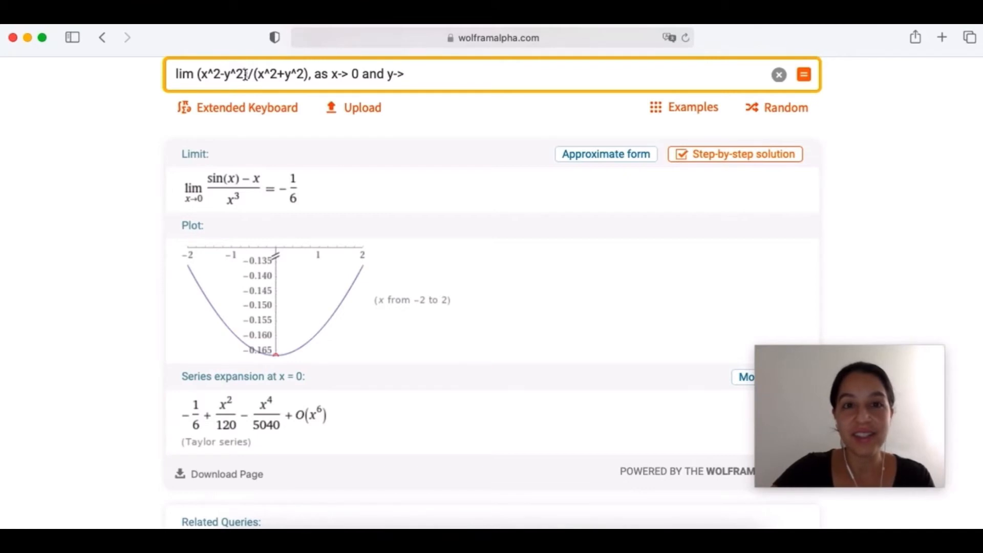
pyautogui.write('0')
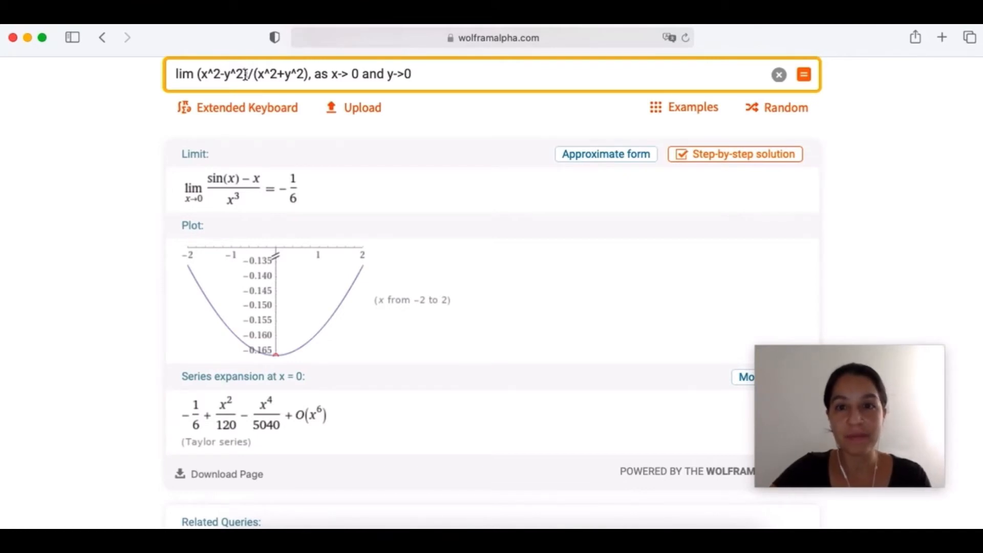
pyautogui.press('Return')
pyautogui.scroll(-1, 419, 232)
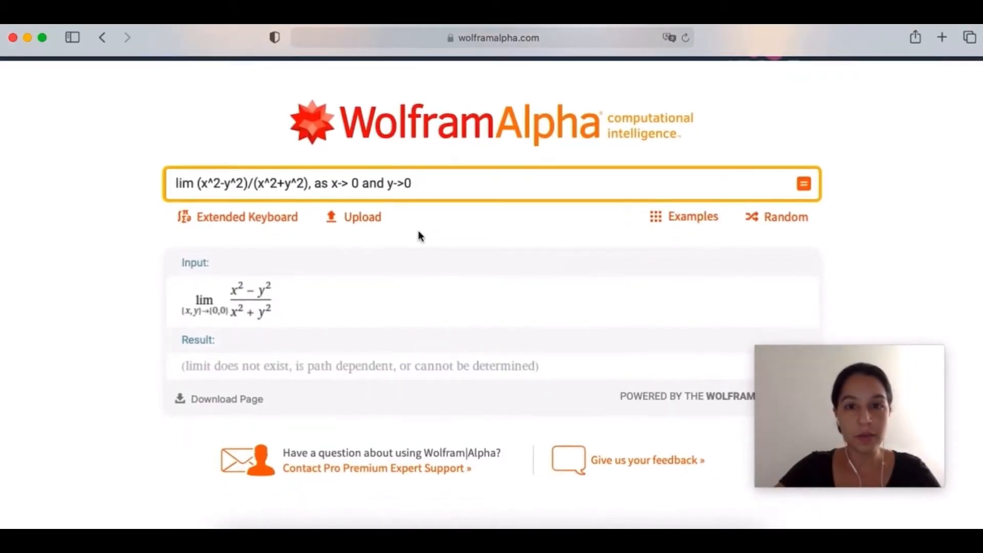
pyautogui.scroll(-1, 419, 233)
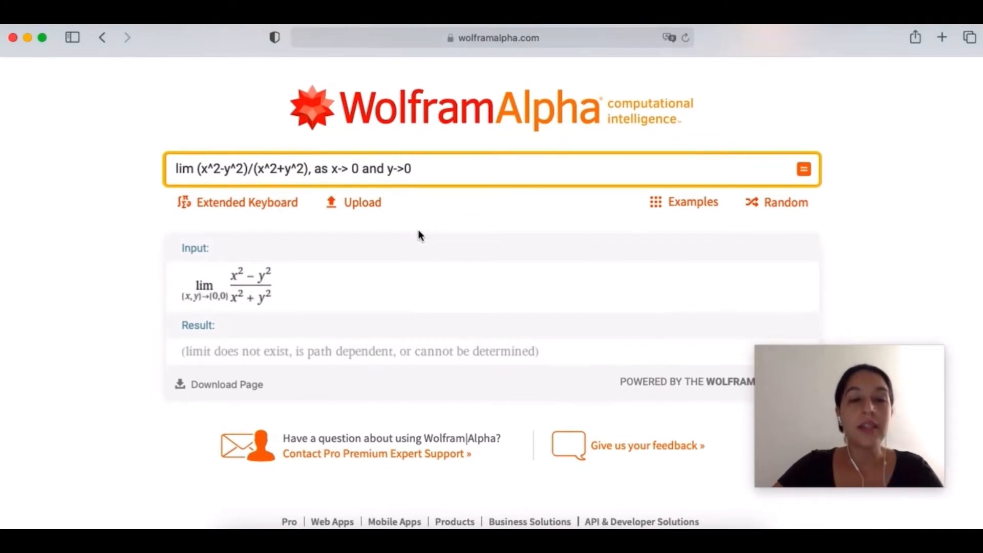
pyautogui.moveTo(201, 261)
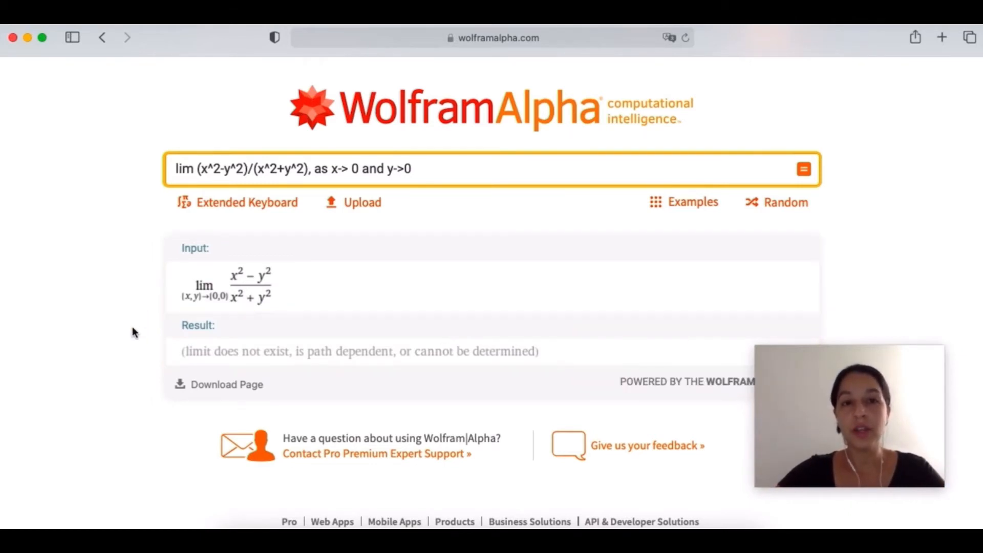
# Step: Replace the numerator "x^2-y^2" in the limit query with "y^2-4y+3"
pyautogui.scroll(-1, 132, 326)
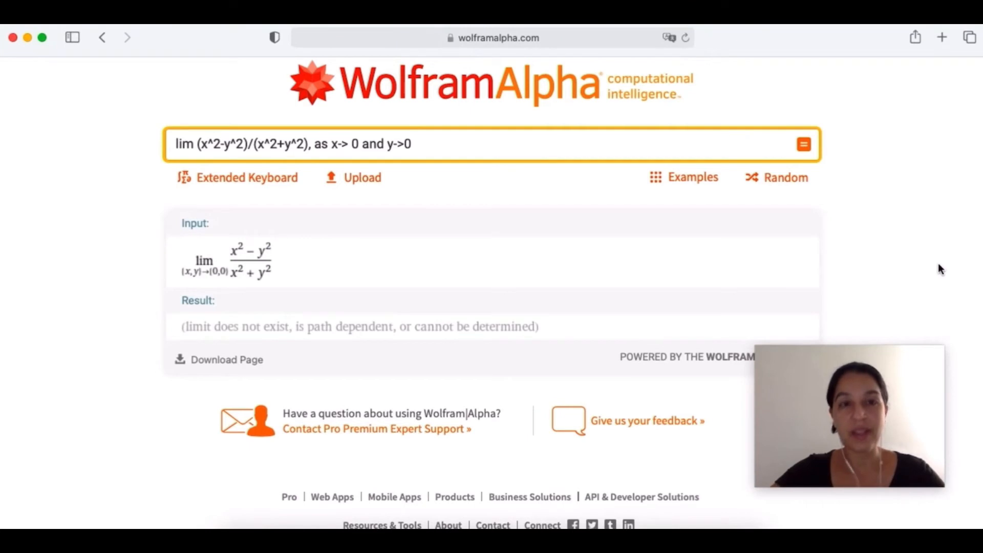
pyautogui.moveTo(636, 277)
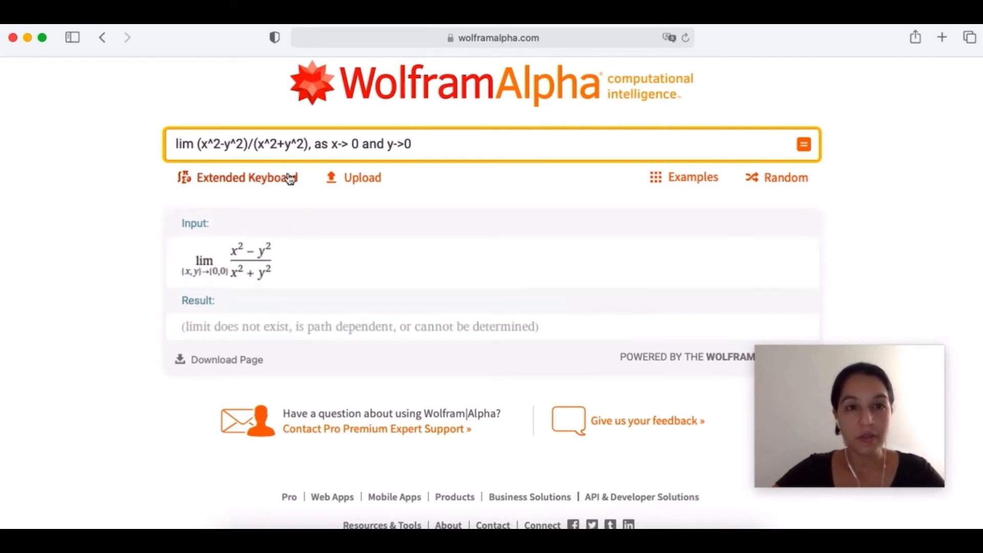
pyautogui.click(225, 145)
pyautogui.press('BackSpace')
pyautogui.press('BackSpace')
pyautogui.press('BackSpace')
pyautogui.press('BackSpace')
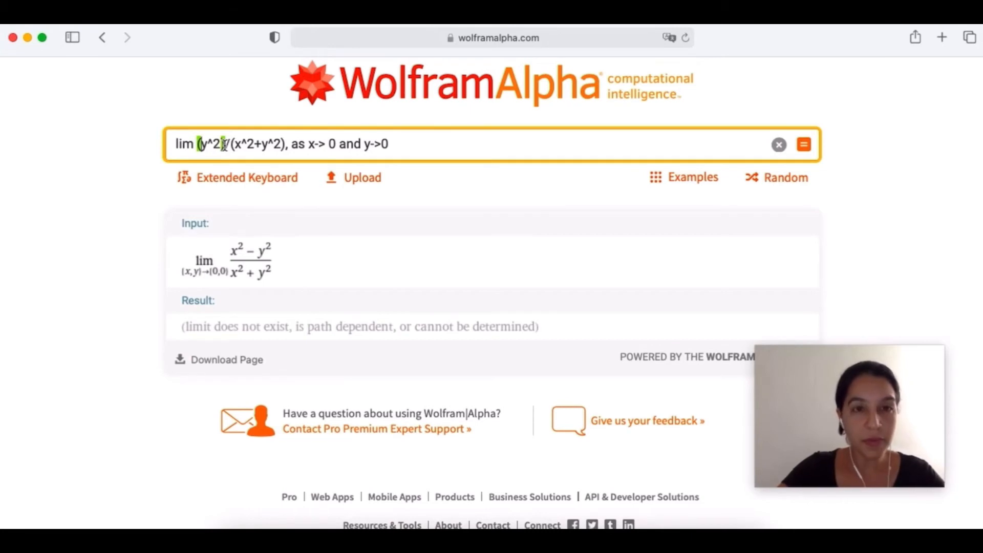
pyautogui.press('Right')
pyautogui.press('Right')
pyautogui.write('-')
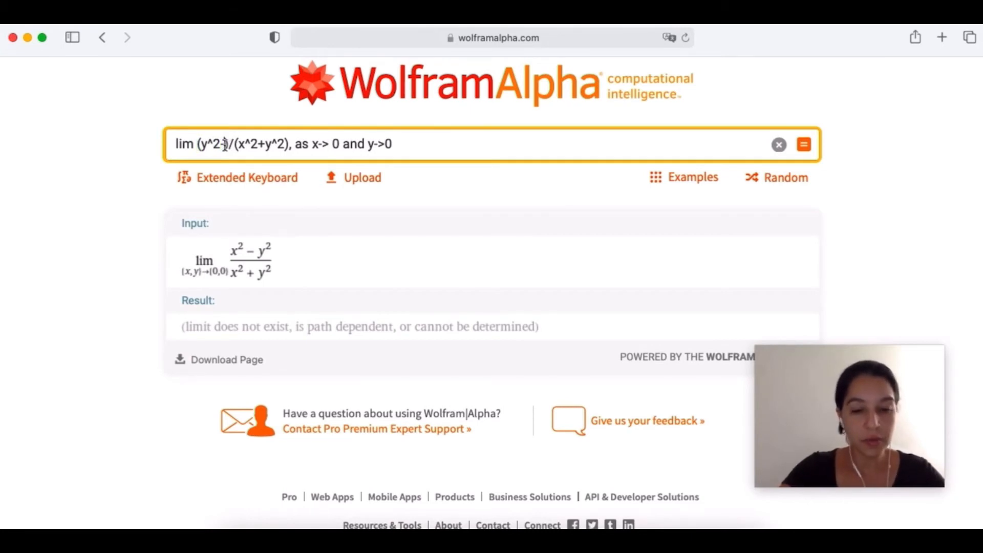
pyautogui.write('4y')
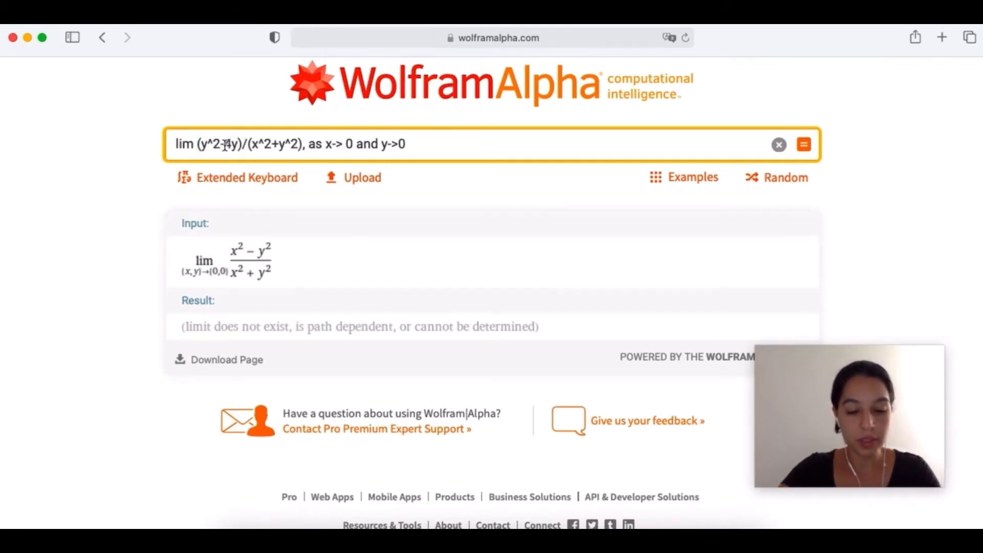
pyautogui.write('+3')
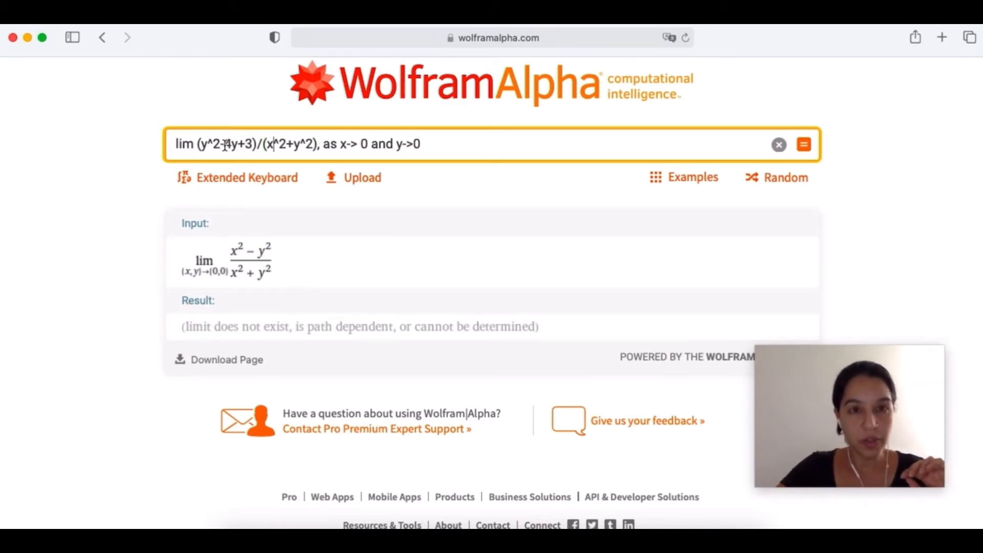
# Step: Change the denominator of the limit query to "(x^2z(y^2-9)"
pyautogui.press('Right')
pyautogui.press('Right')
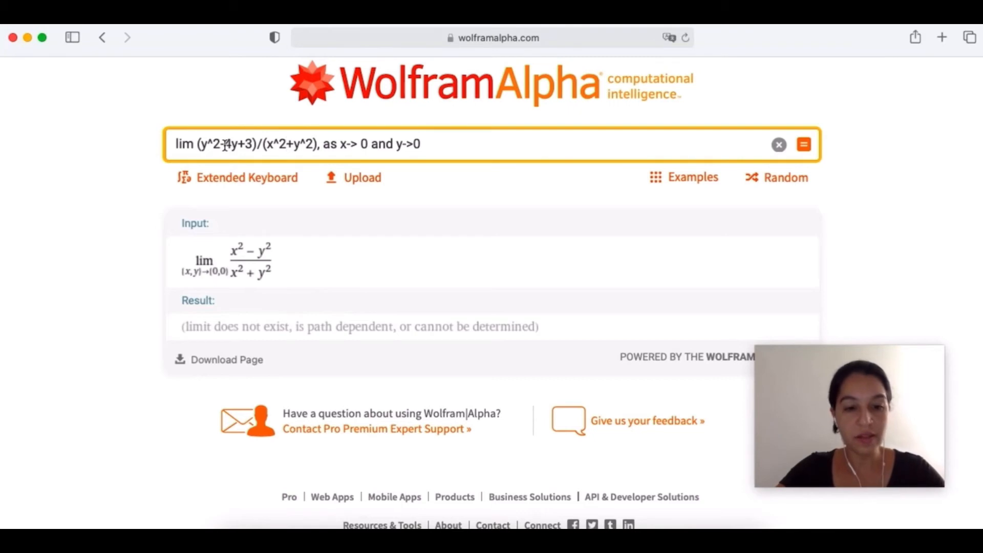
pyautogui.write('z(')
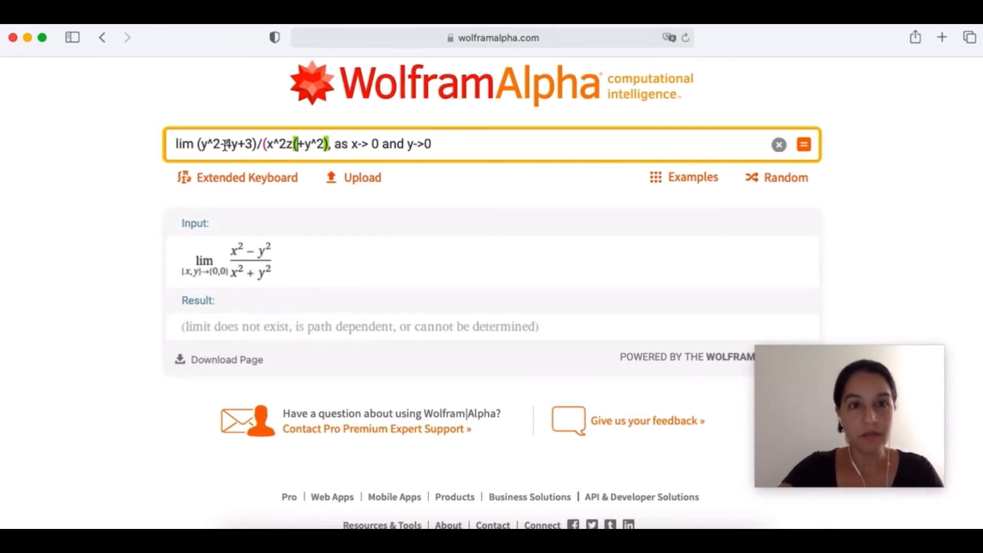
pyautogui.press('Right')
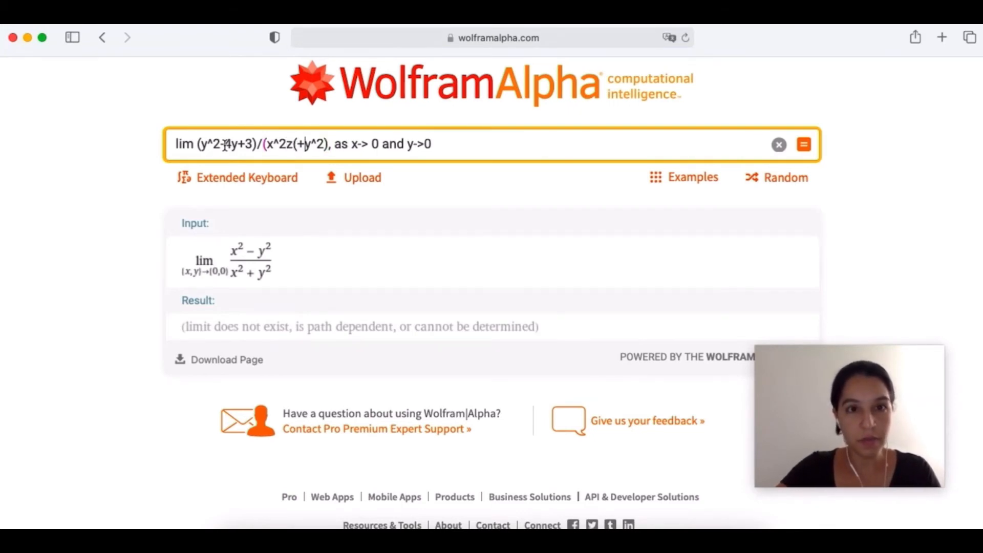
pyautogui.press('BackSpace')
pyautogui.press('Right')
pyautogui.press('Right')
pyautogui.press('Right')
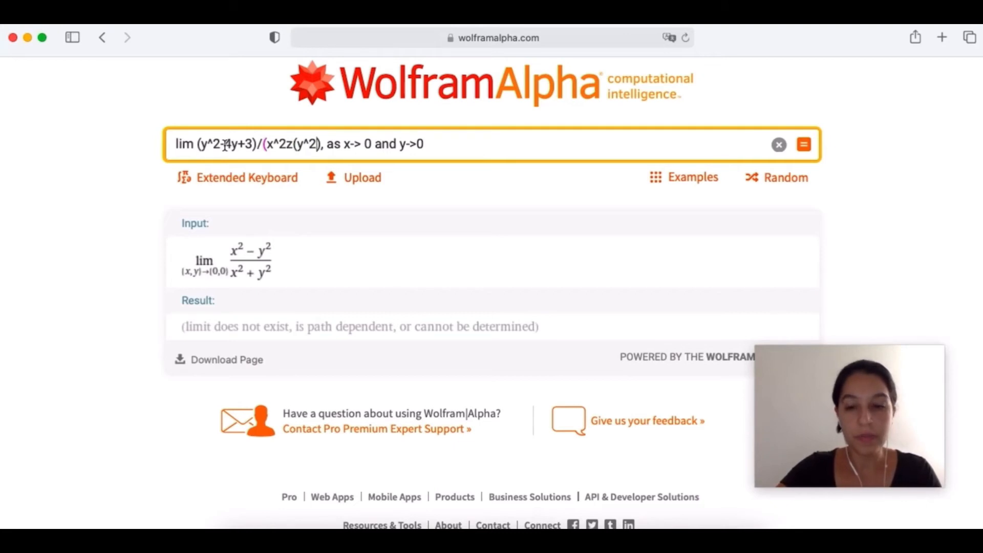
pyautogui.write('-9')
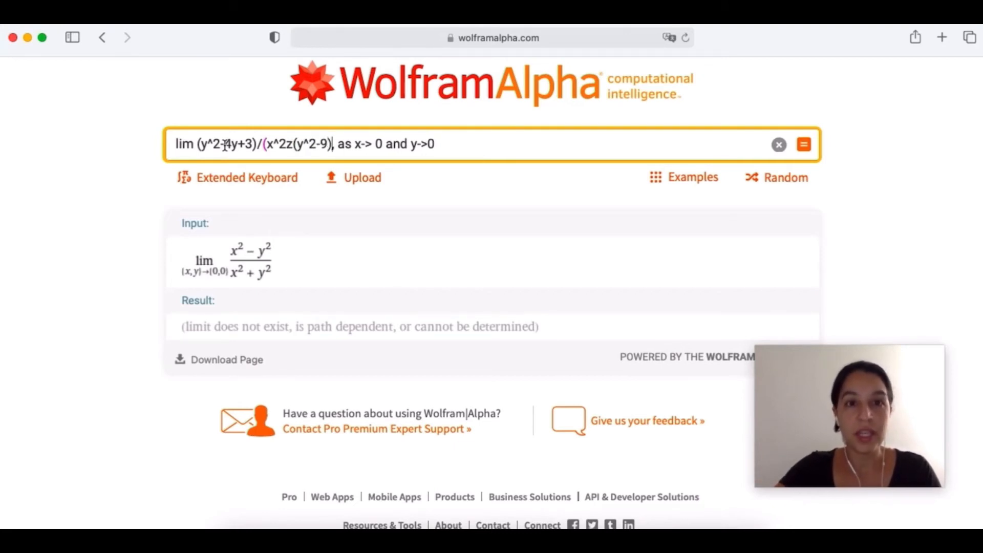
# Step: Set the value that x approaches in the limit condition to 2
pyautogui.press('Right')
pyautogui.press('Right')
pyautogui.press('Right')
pyautogui.press('Right')
pyautogui.press('Right')
pyautogui.press('Right')
pyautogui.press('Right')
pyautogui.press('Right')
pyautogui.press('Right')
pyautogui.press('Right')
pyautogui.press('Right')
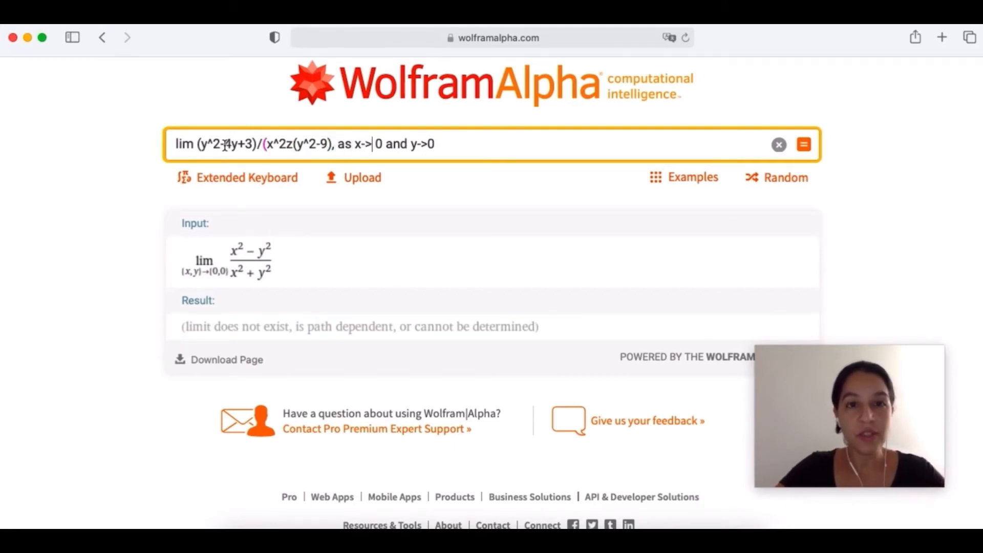
pyautogui.press('BackSpace')
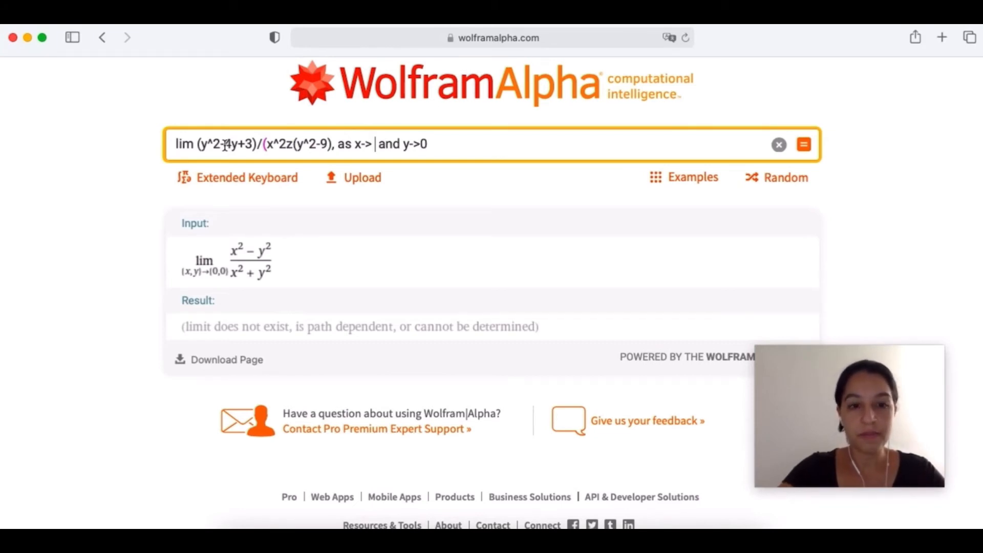
pyautogui.write('2')
# Step: Change the rest of the limit condition to "y->3 and z->1" and compute the three-variable limit
pyautogui.press('Right')
pyautogui.press('Right')
pyautogui.press('Right')
pyautogui.press('Right')
pyautogui.press('Right')
pyautogui.press('Right')
pyautogui.press('Right')
pyautogui.press('Right')
pyautogui.press('Right')
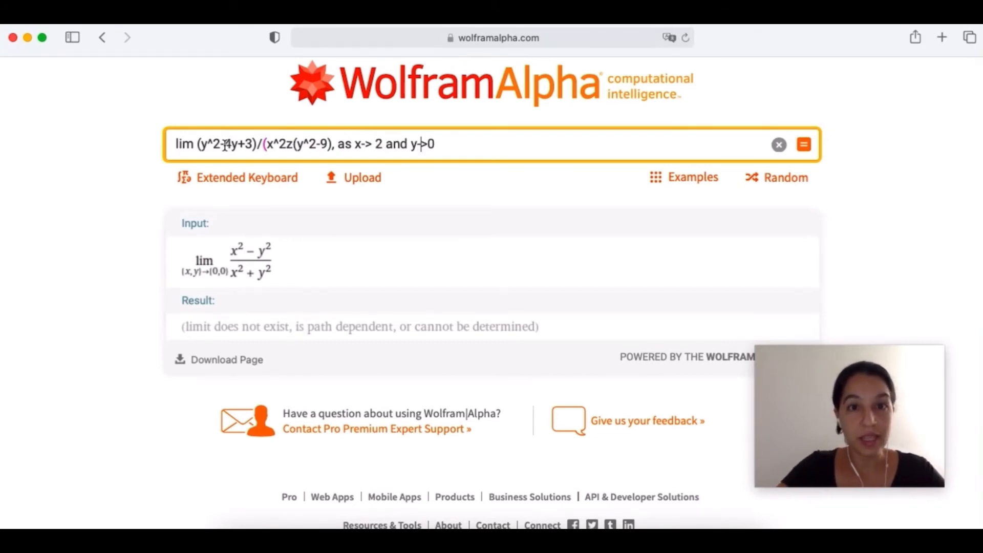
pyautogui.press('BackSpace')
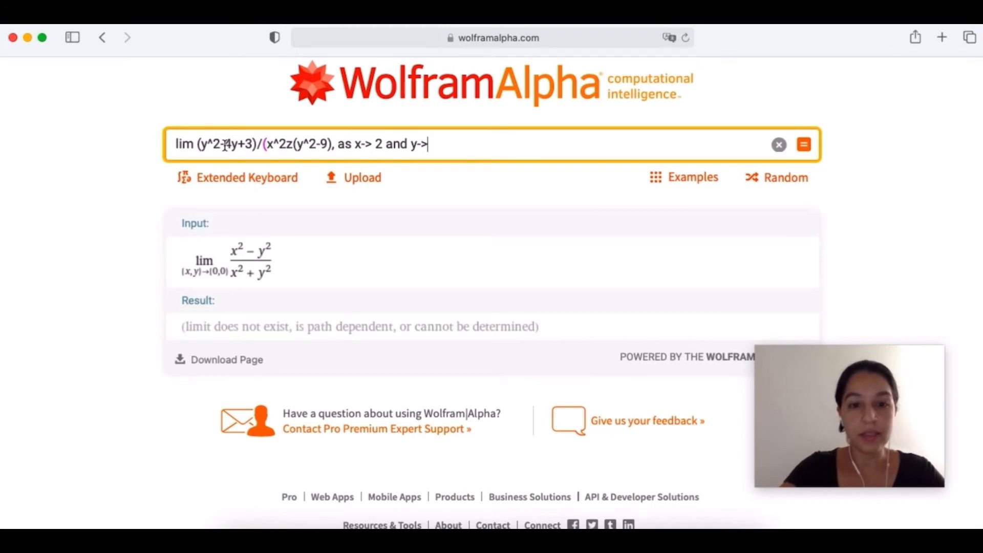
pyautogui.write('3 an')
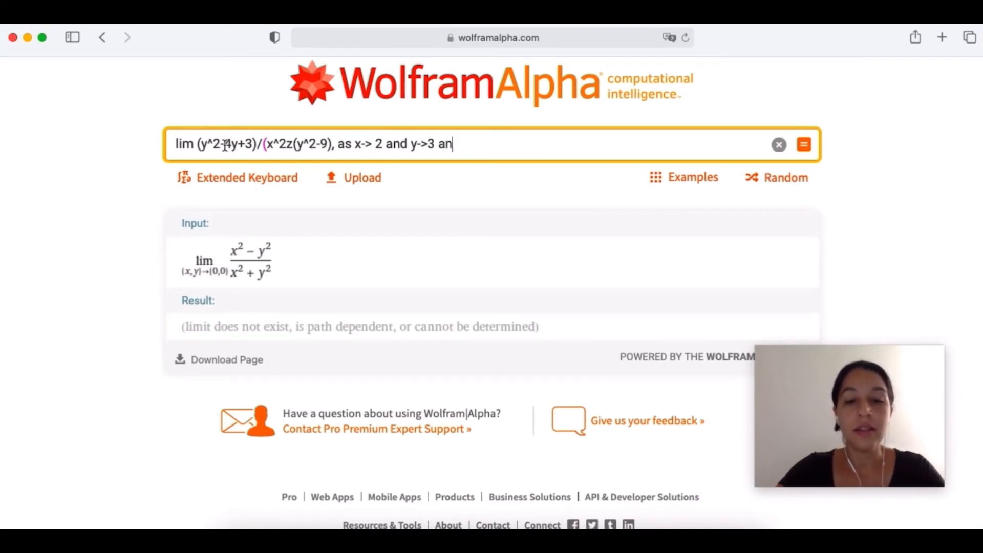
pyautogui.write('d z-')
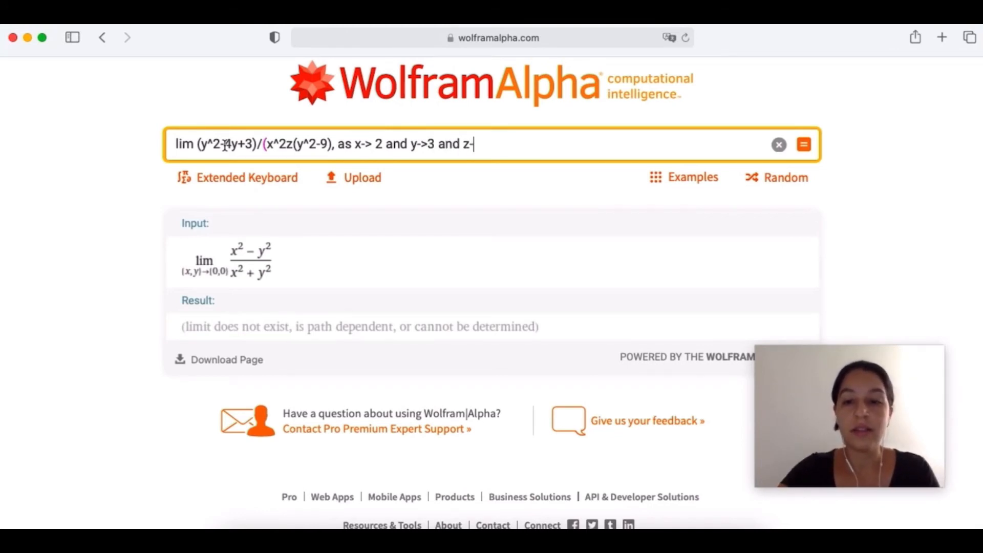
pyautogui.write('>1')
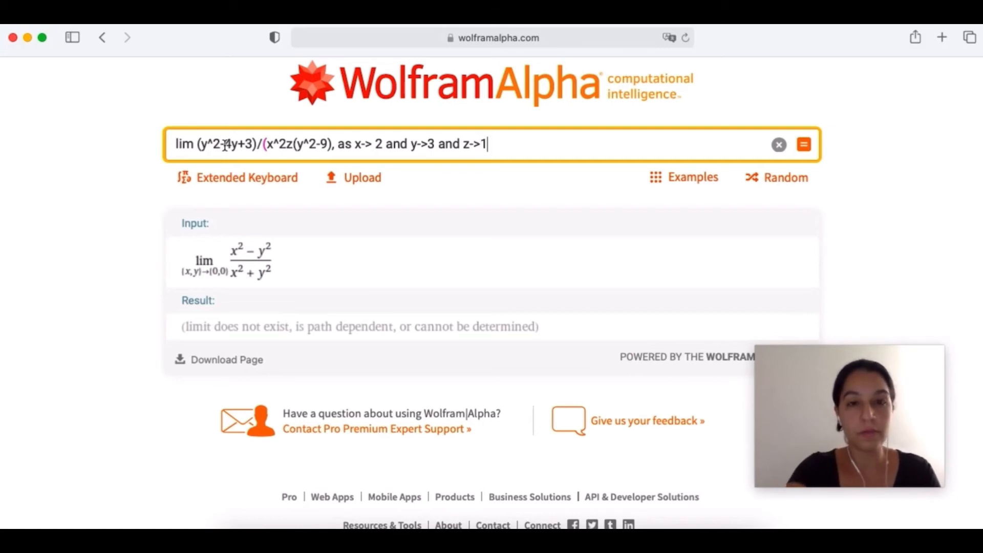
pyautogui.press('Return')
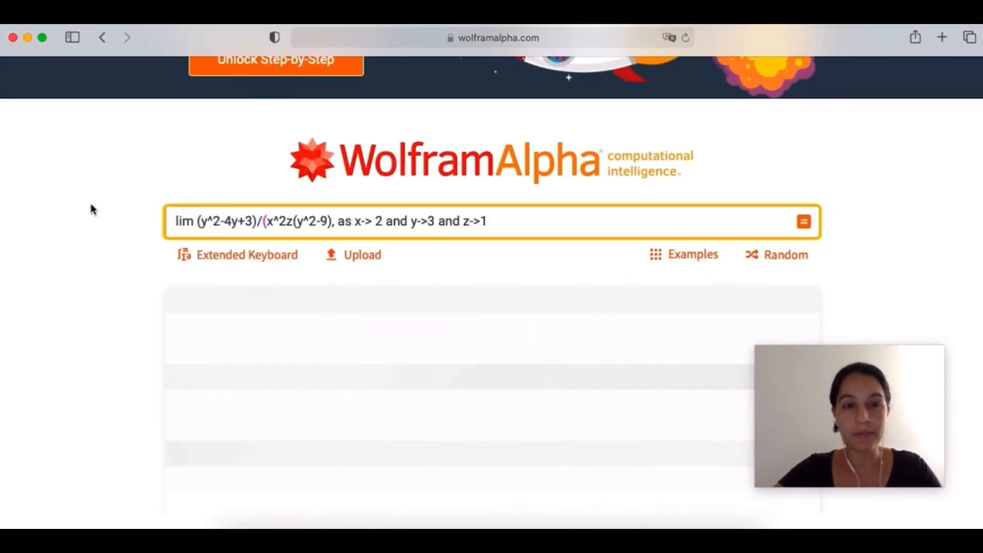
# Step: Add the missing closing parenthesis to the denominator of the limit query so it reads "(x^2z(y^2-9))"
pyautogui.click(331, 224)
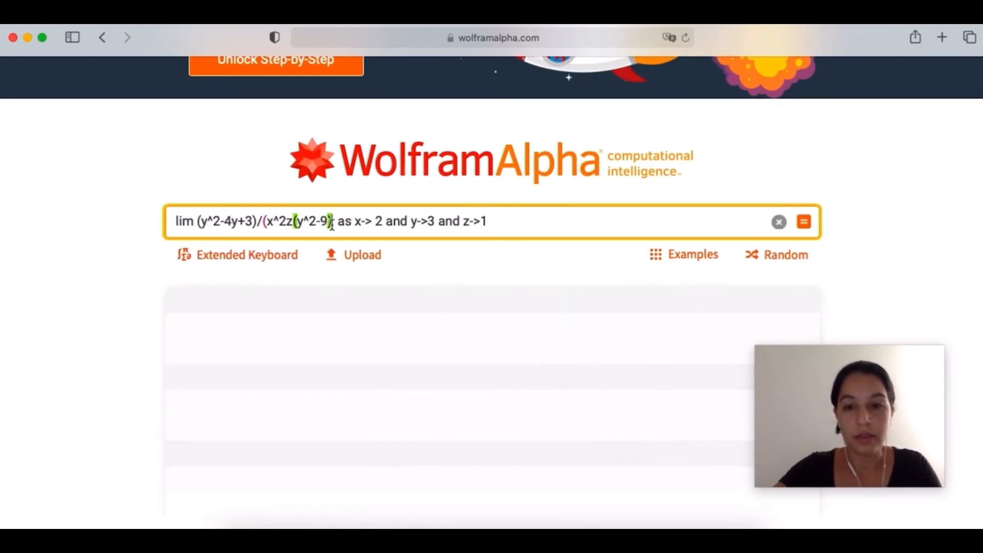
pyautogui.write(')')
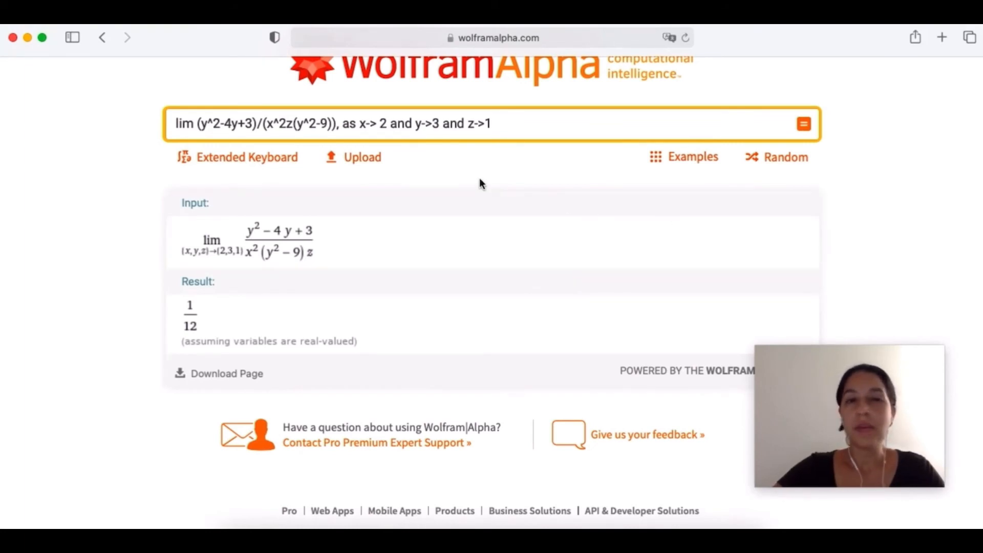
# Step: Change the limit condition to "x-> 0 and y->0 and z->0" and compute the limit
pyautogui.click(388, 123)
pyautogui.press('BackSpace')
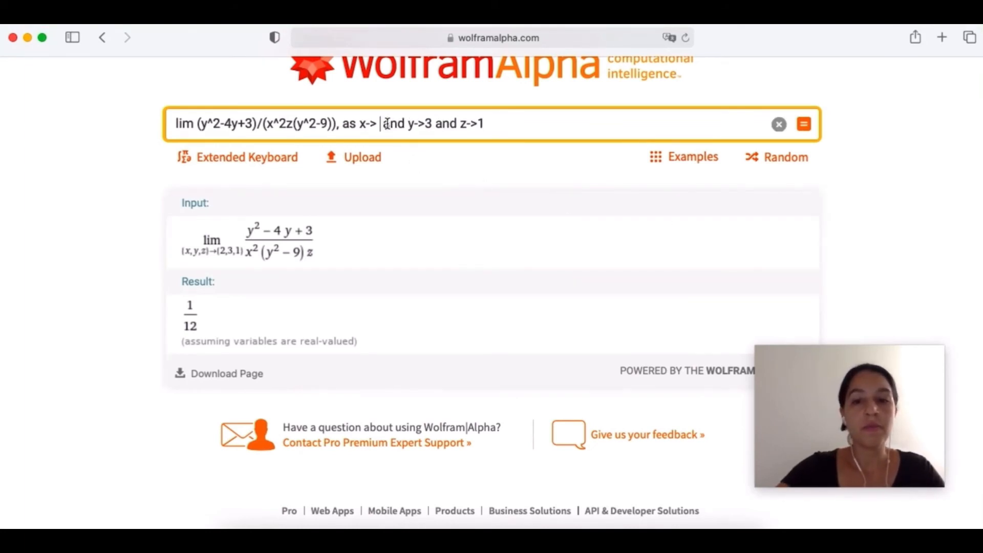
pyautogui.write('0')
pyautogui.click(438, 123)
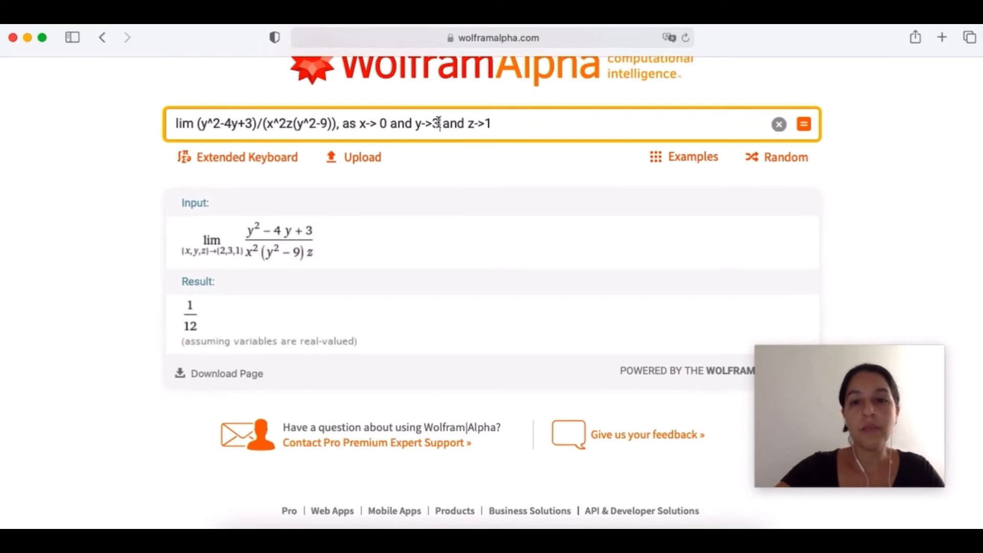
pyautogui.press('BackSpace')
pyautogui.write('0')
pyautogui.click(499, 127)
pyautogui.press('BackSpace')
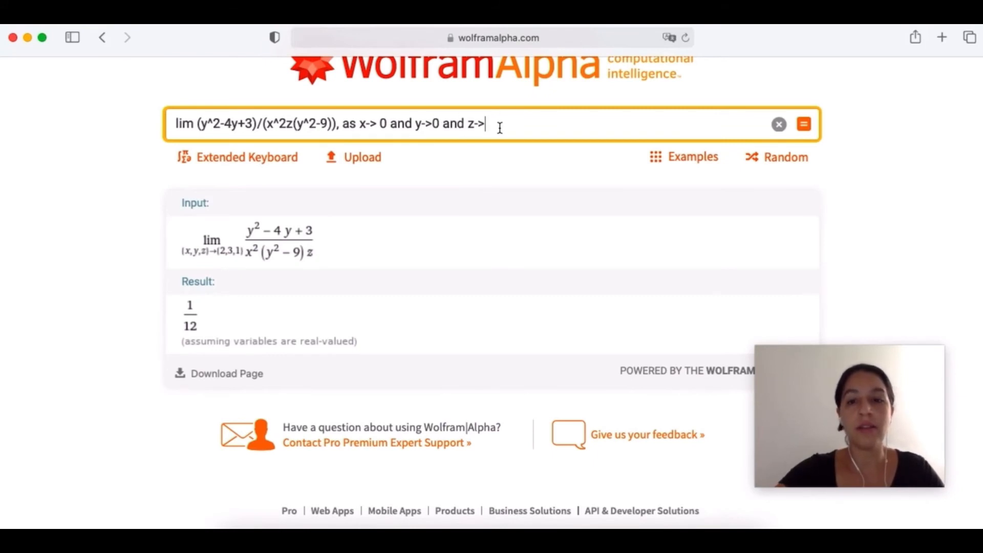
pyautogui.write('0')
pyautogui.press('Return')
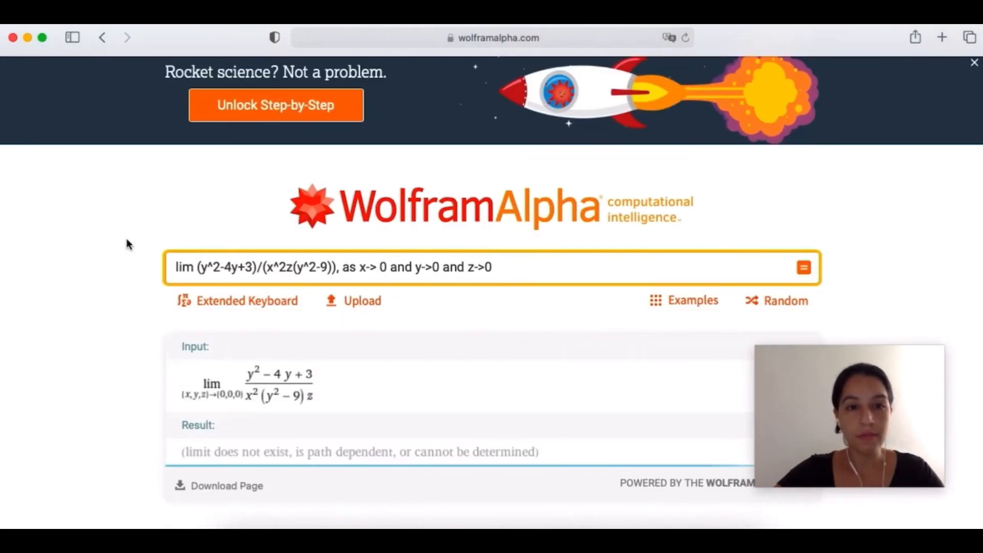
# Step: Examine the computed output for the three-variable limit at the origin and the rest of the results page
pyautogui.scroll(-3, 128, 245)
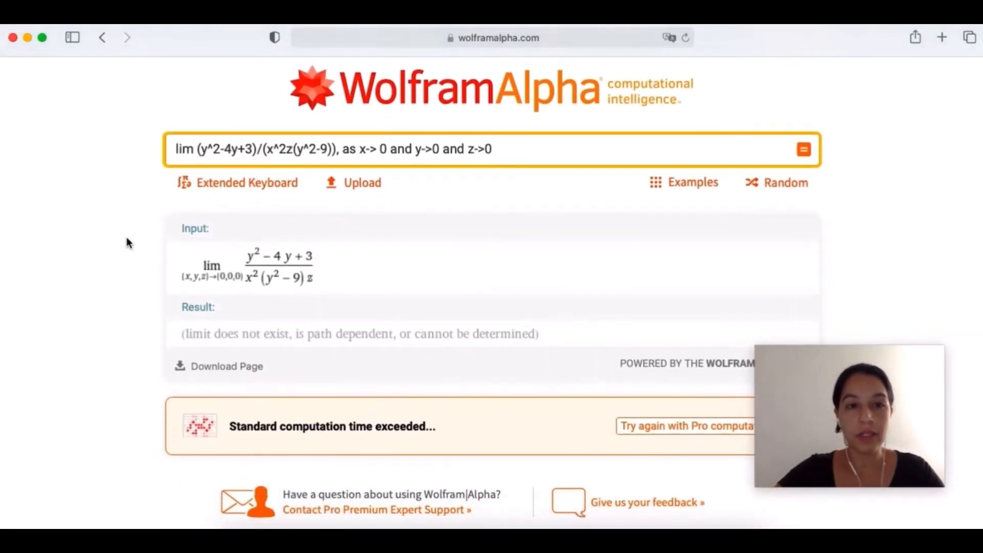
pyautogui.scroll(-2, 128, 244)
pyautogui.moveTo(246, 291)
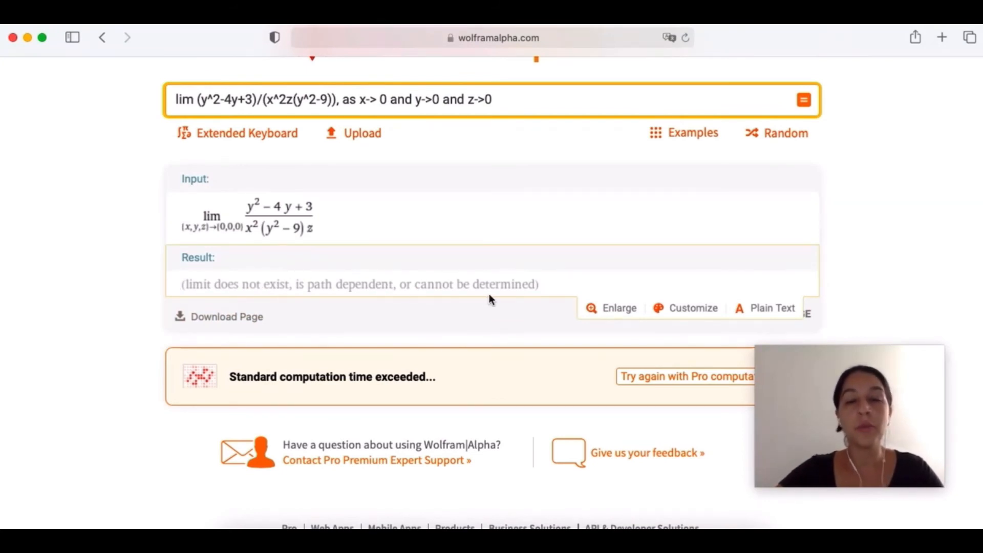
pyautogui.scroll(-3, 488, 294)
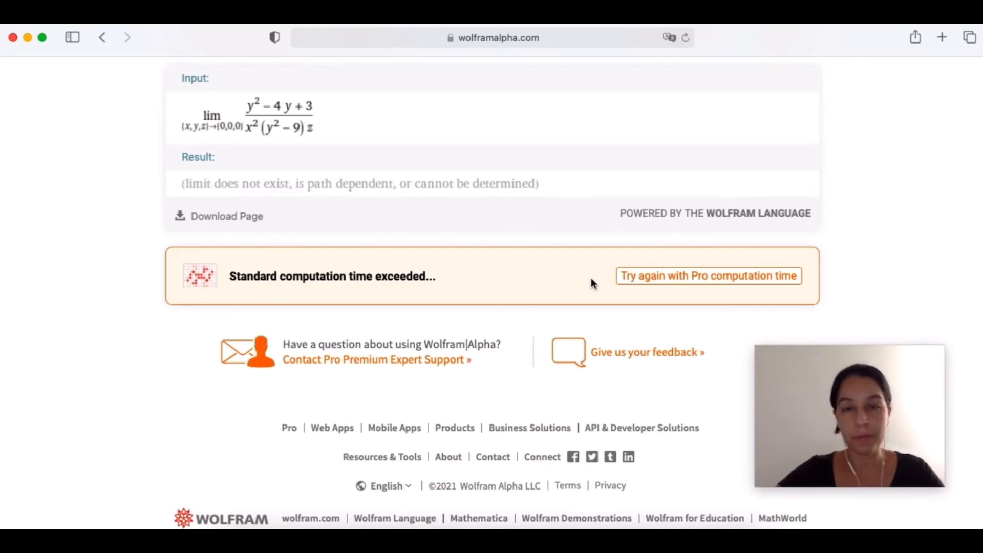
pyautogui.scroll(3, 591, 278)
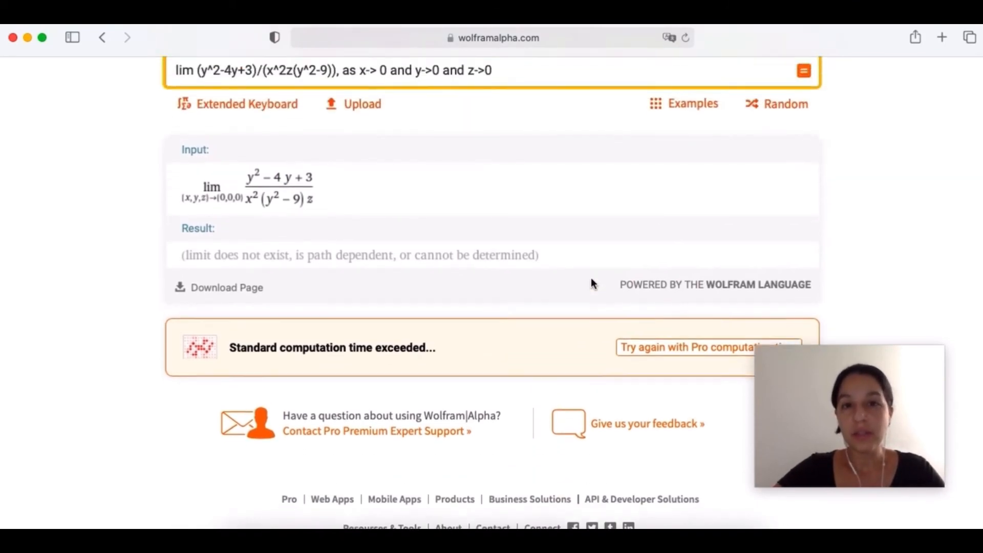
pyautogui.scroll(1, 591, 278)
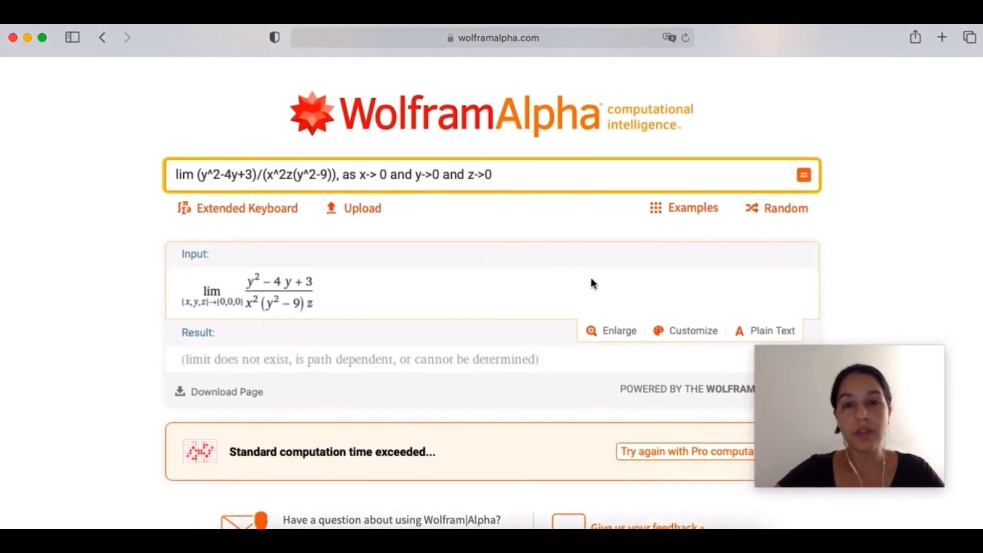